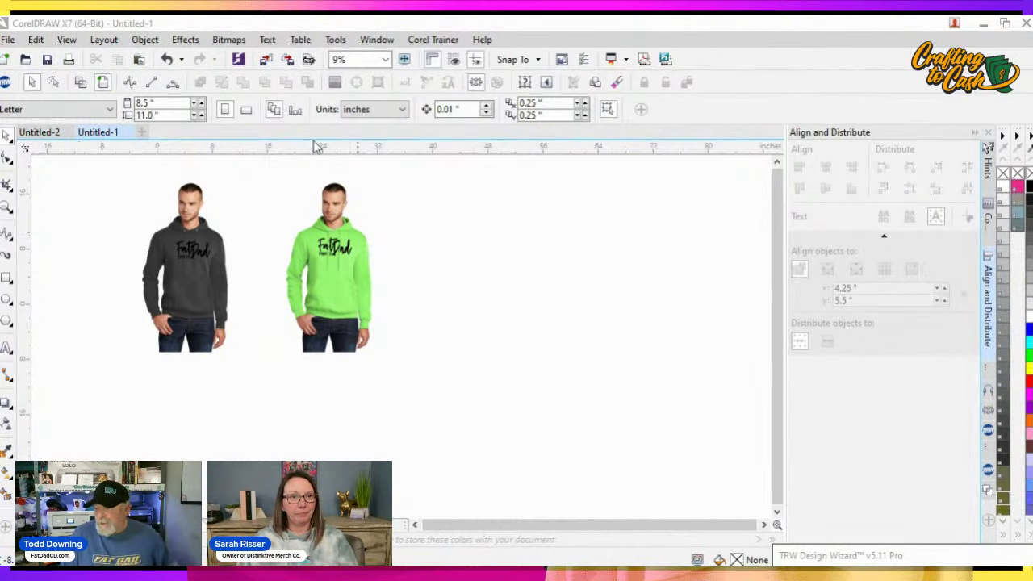
# Examine how the FatDad logo sits against the drawstrings on the dark gray and lime green hoodie mockups
pyautogui.scroll(3, 147, 222)
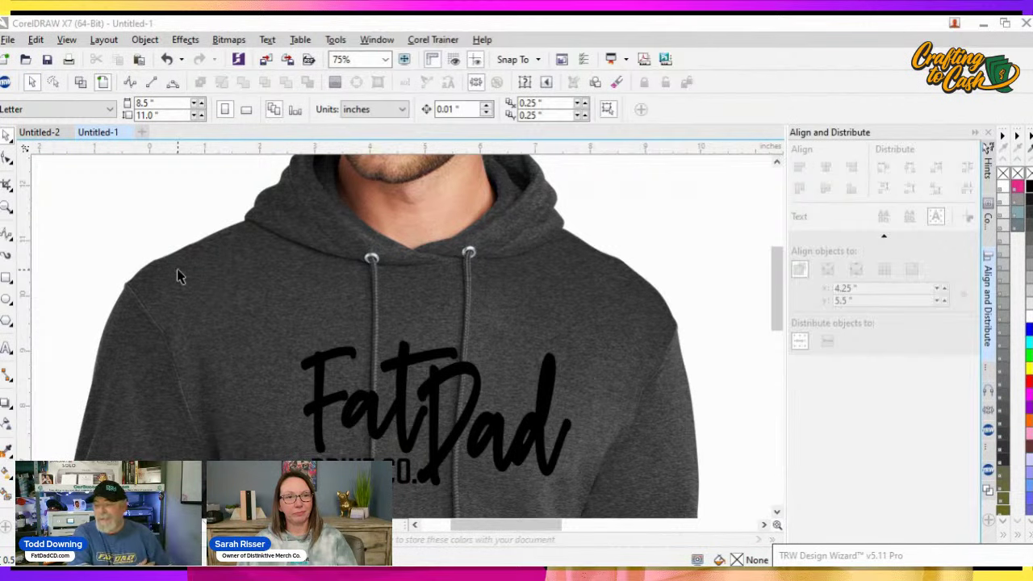
pyautogui.scroll(-3, 186, 275)
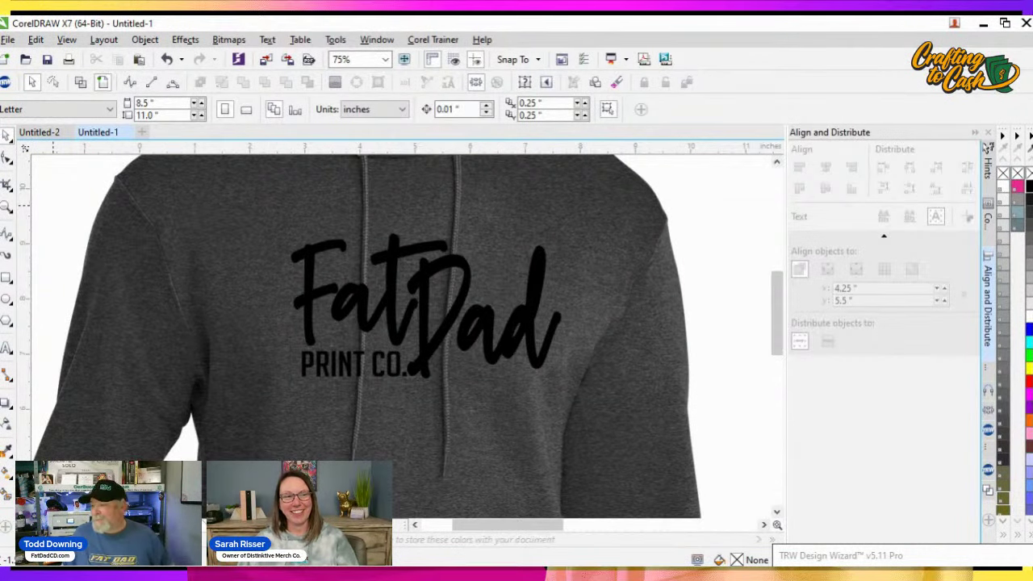
pyautogui.scroll(-2, 227, 284)
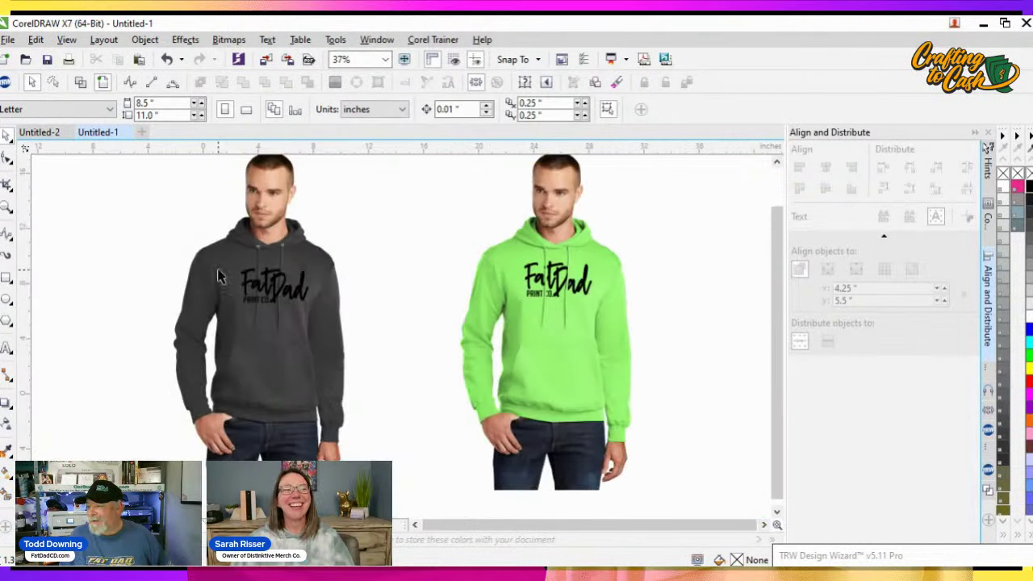
pyautogui.scroll(2, 513, 277)
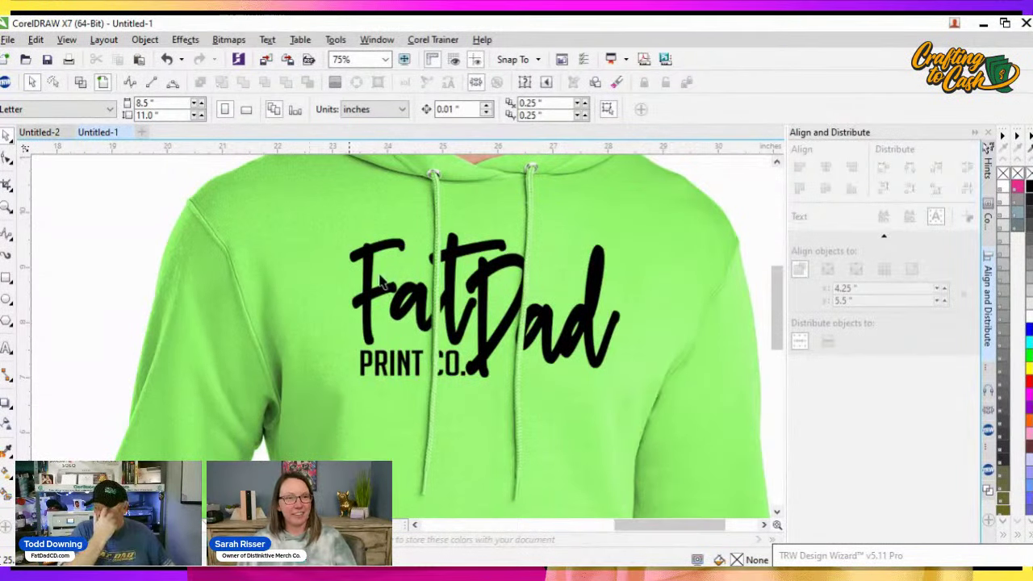
pyautogui.scroll(-1, 309, 280)
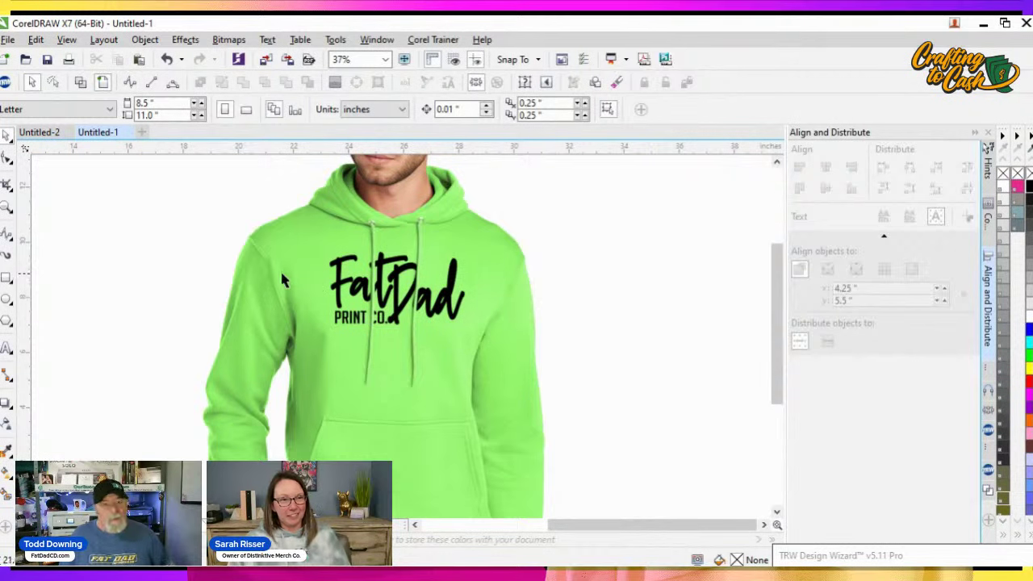
pyautogui.moveTo(148, 288); pyautogui.dragTo(390, 288)
pyautogui.moveTo(123, 310); pyautogui.dragTo(278, 313)
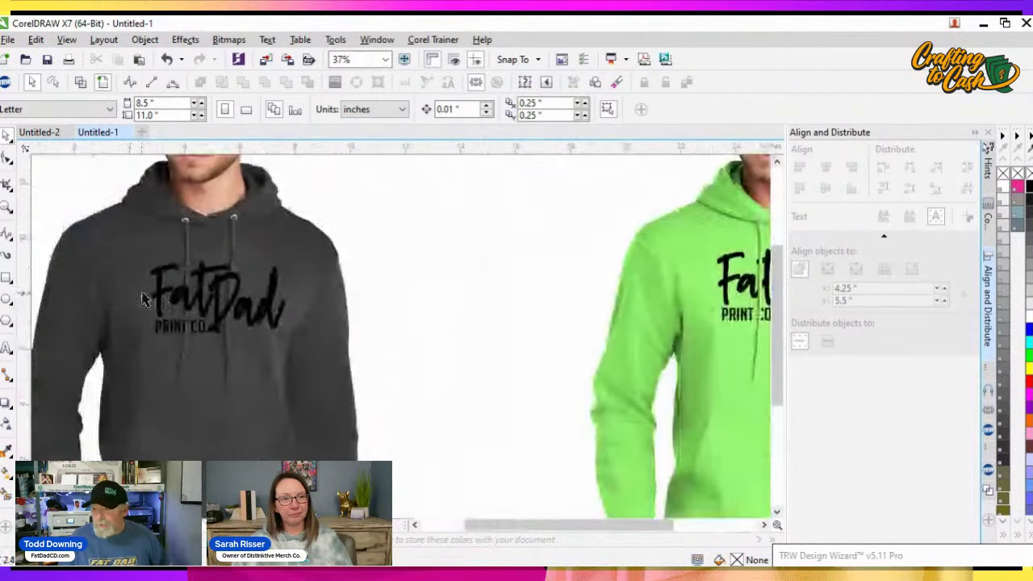
pyautogui.scroll(-1, 283, 304)
pyautogui.scroll(1, 215, 291)
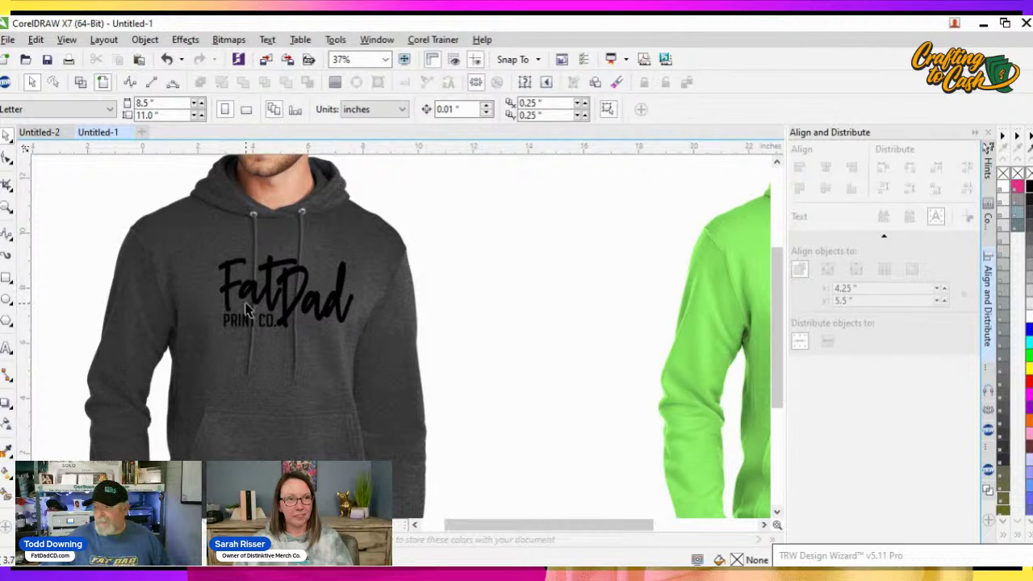
# Move the FatDad logo off the dark gray hoodie into the blank space between the mockups and collapse the Align and Distribute docker
pyautogui.moveTo(246, 309); pyautogui.dragTo(528, 246)
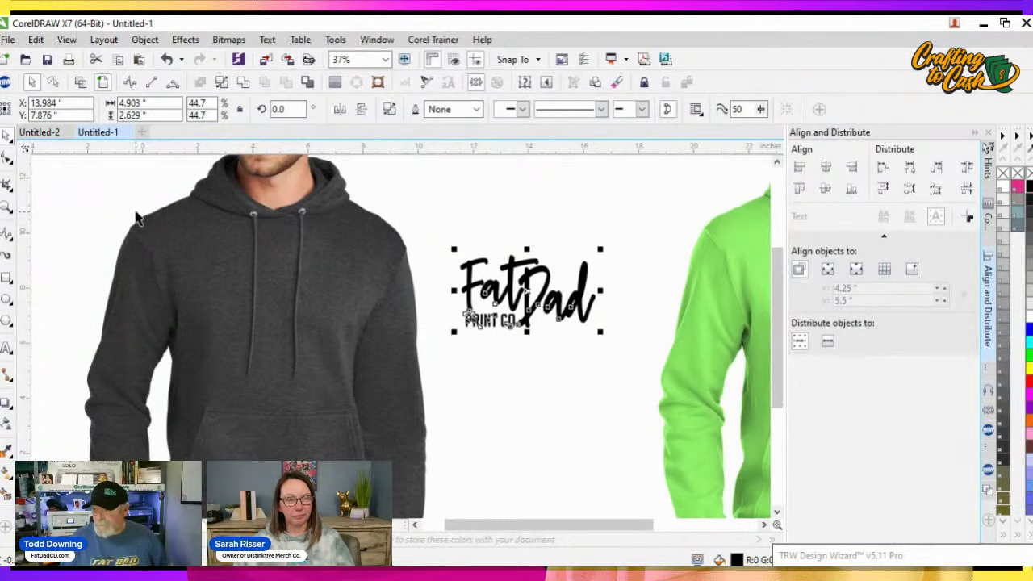
pyautogui.click(975, 132)
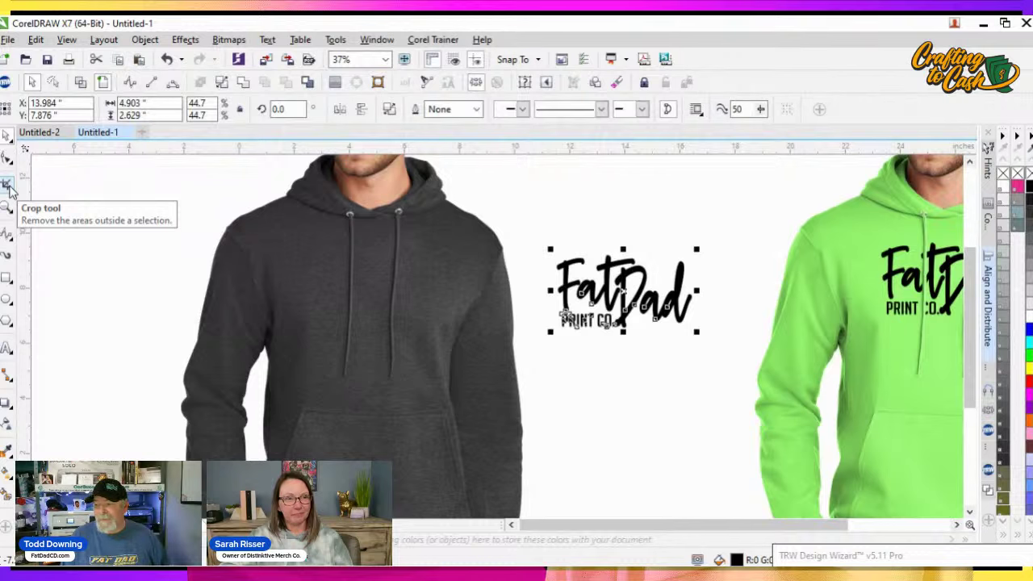
# Start a B-Spline just below the dark hoodie's left eyelet and trace down the upper outer edge of the left drawstring
pyautogui.click(12, 243)
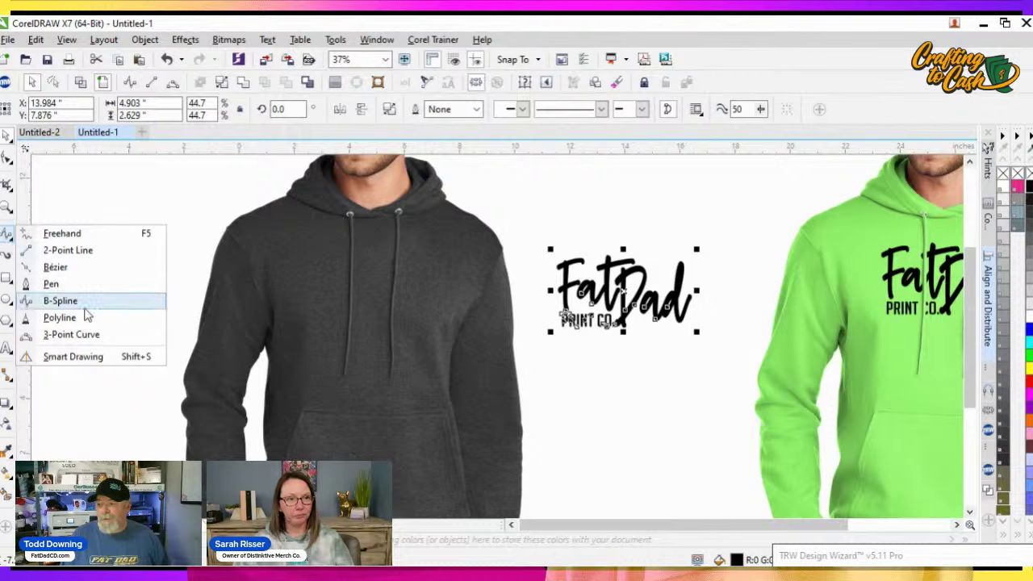
pyautogui.click(61, 300)
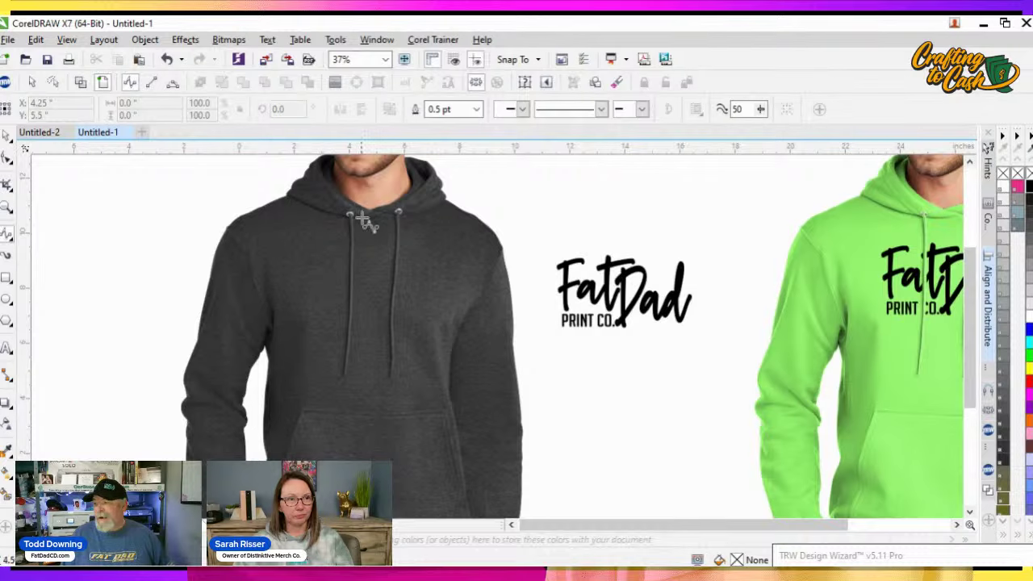
pyautogui.scroll(4, 352, 222)
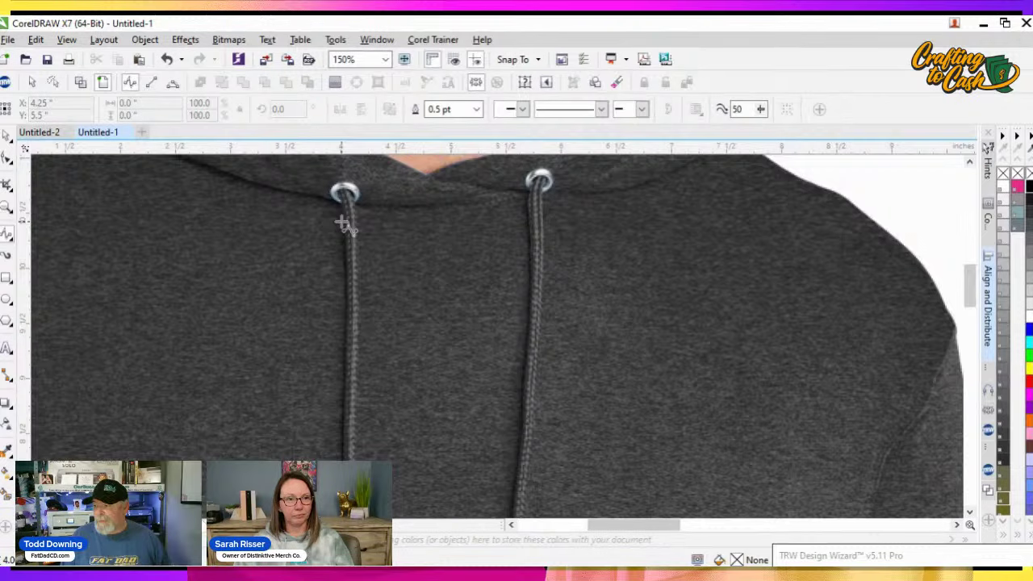
pyautogui.click(341, 221)
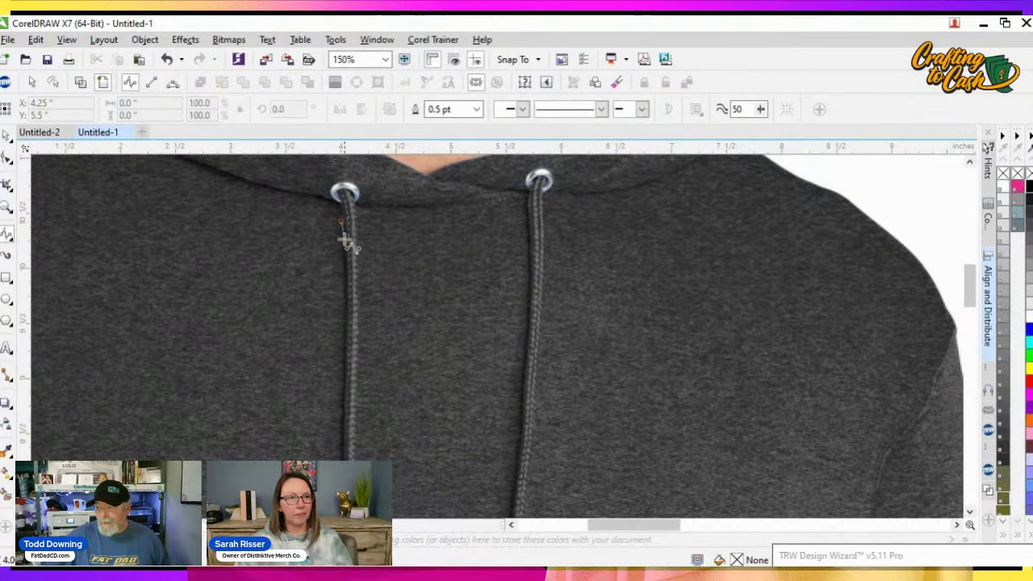
pyautogui.click(340, 320)
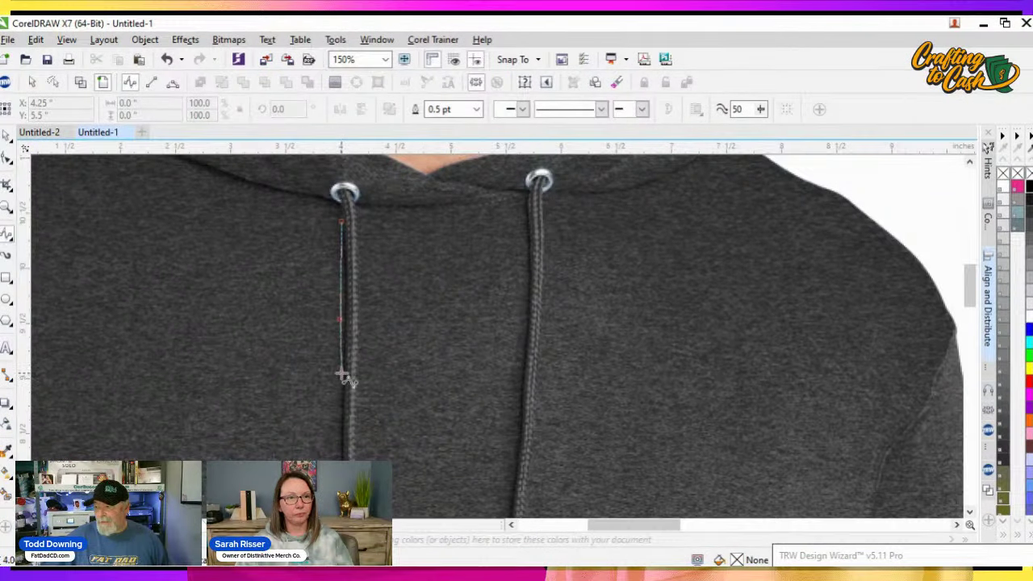
pyautogui.moveTo(342, 373); pyautogui.dragTo(327, 275)
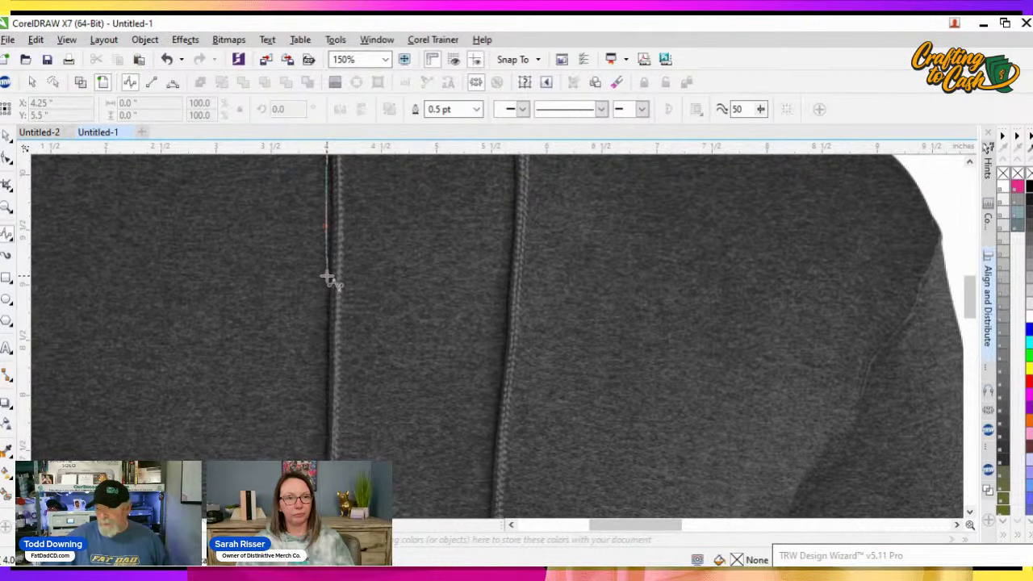
pyautogui.moveTo(326, 278); pyautogui.dragTo(339, 224)
pyautogui.click(341, 224)
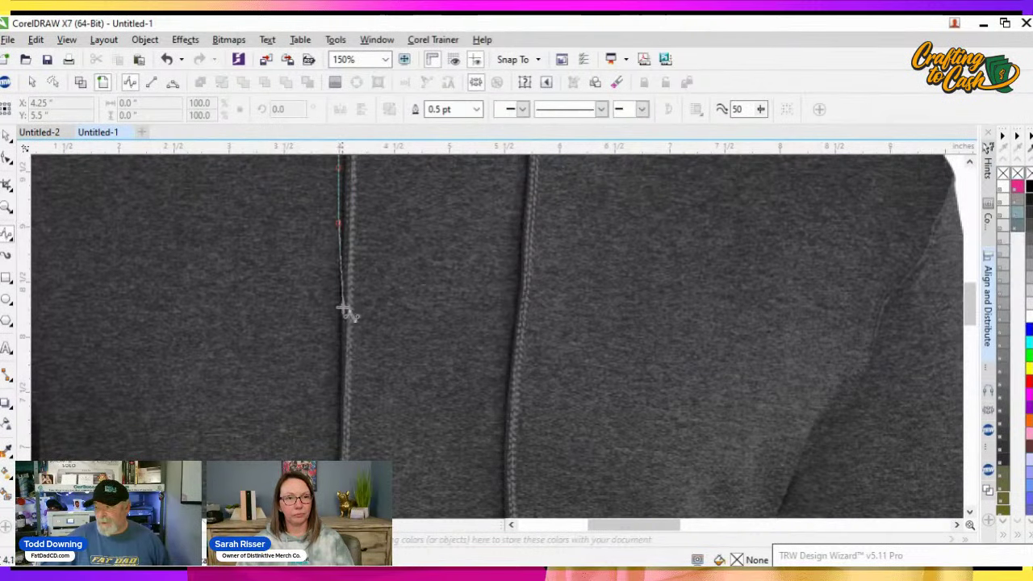
# Continue the B-Spline down the lower outer edge of the left drawstring to its tip
pyautogui.scroll(-1, 339, 306)
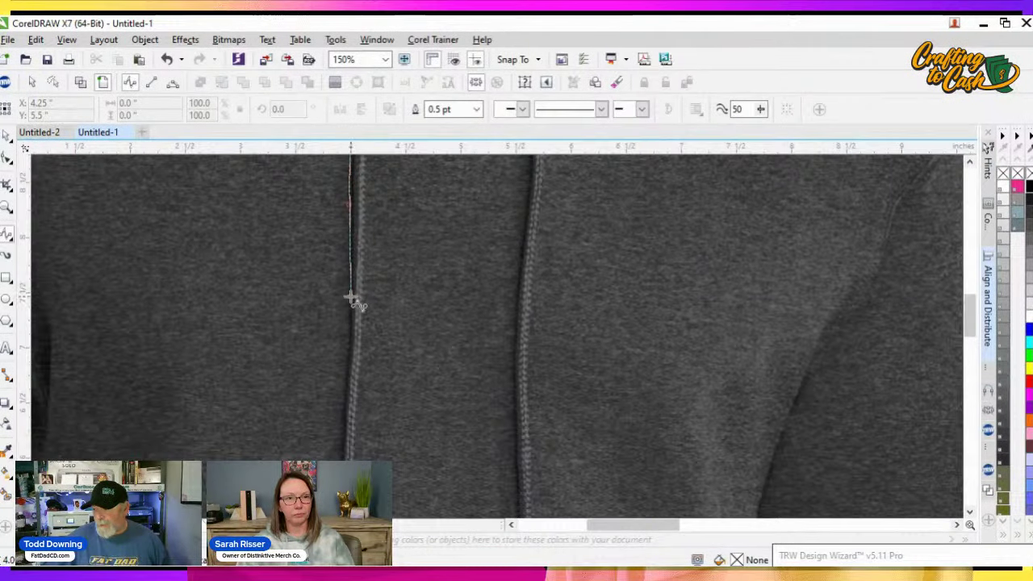
pyautogui.scroll(-2, 343, 395)
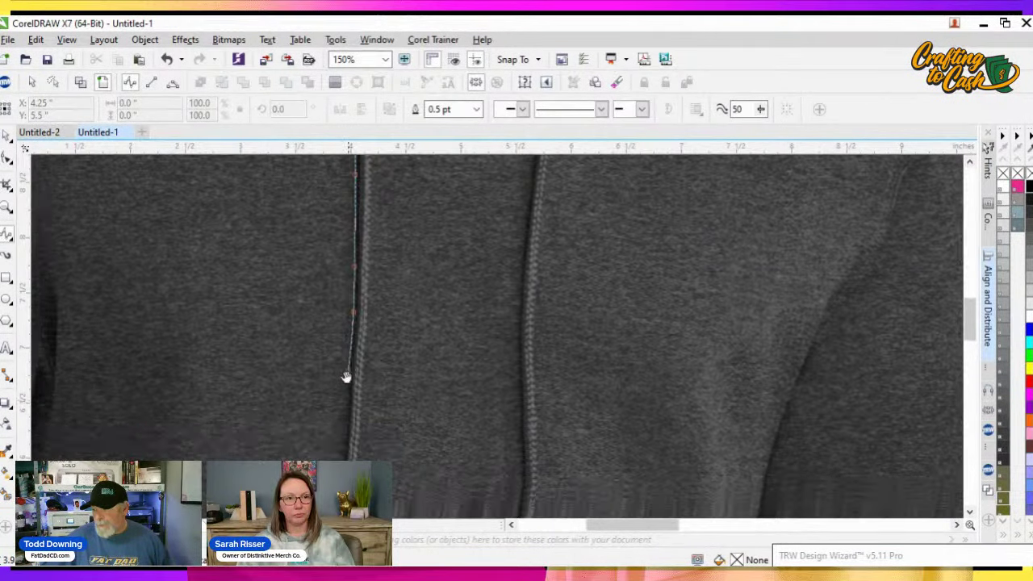
pyautogui.scroll(-2, 363, 291)
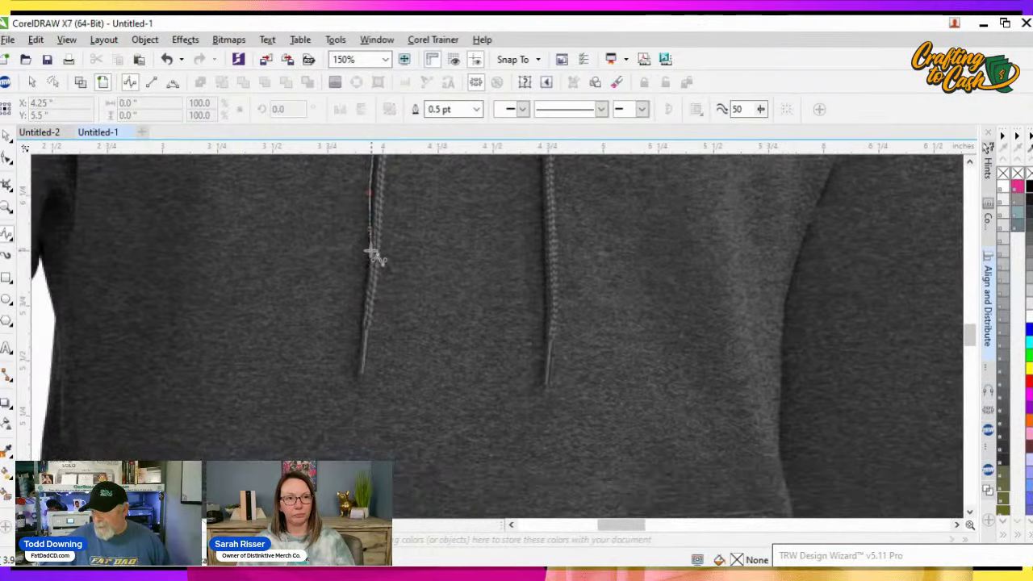
pyautogui.scroll(1, 369, 250)
pyautogui.click(366, 261)
pyautogui.click(352, 370)
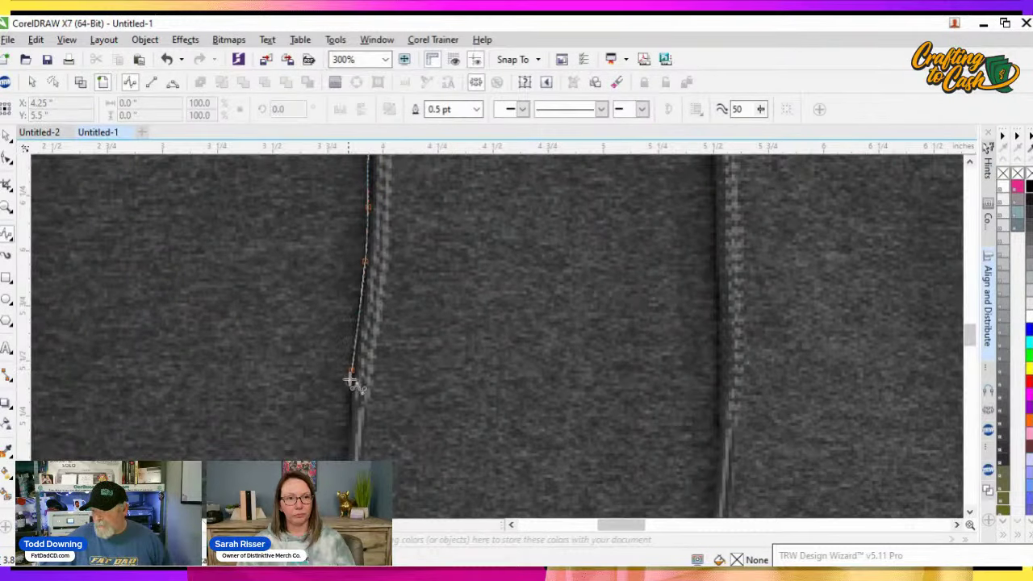
pyautogui.click(347, 396)
pyautogui.click(350, 407)
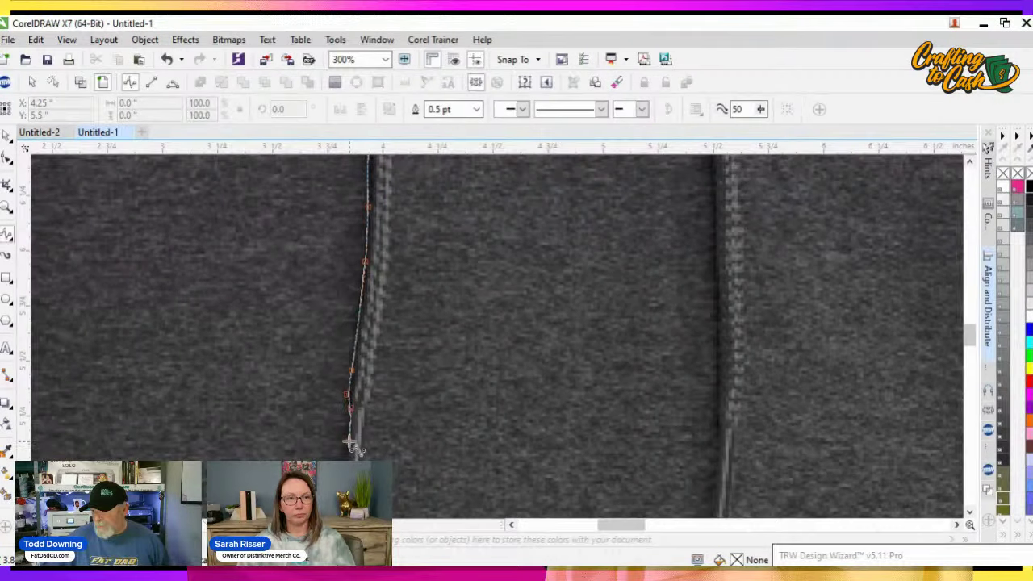
pyautogui.click(349, 443)
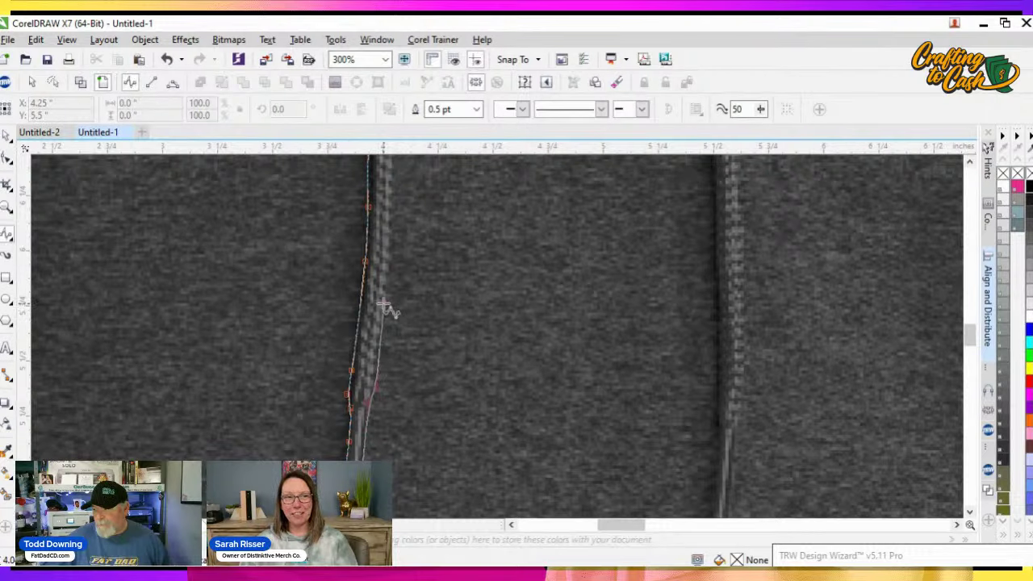
# Trace the B-Spline from the tip back up along the inner edge of the left drawstring
pyautogui.moveTo(393, 220); pyautogui.dragTo(373, 464)
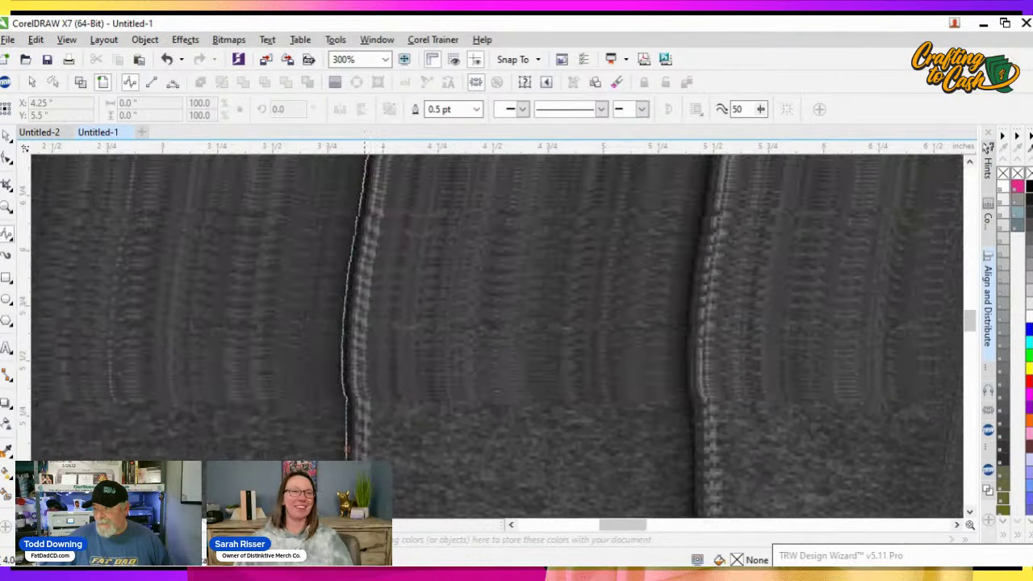
pyautogui.click(373, 379)
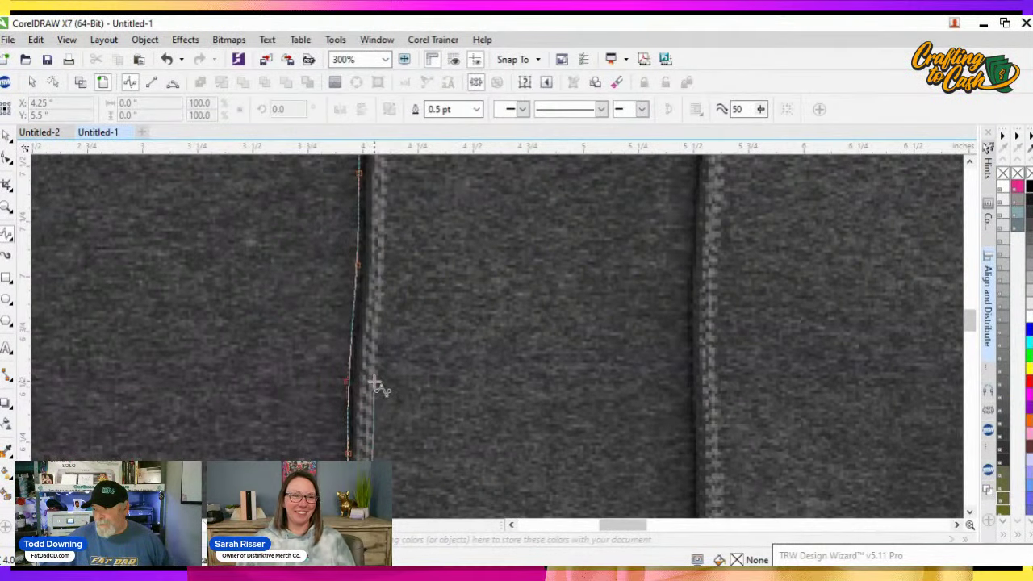
pyautogui.click(389, 263)
pyautogui.moveTo(389, 263); pyautogui.dragTo(366, 453)
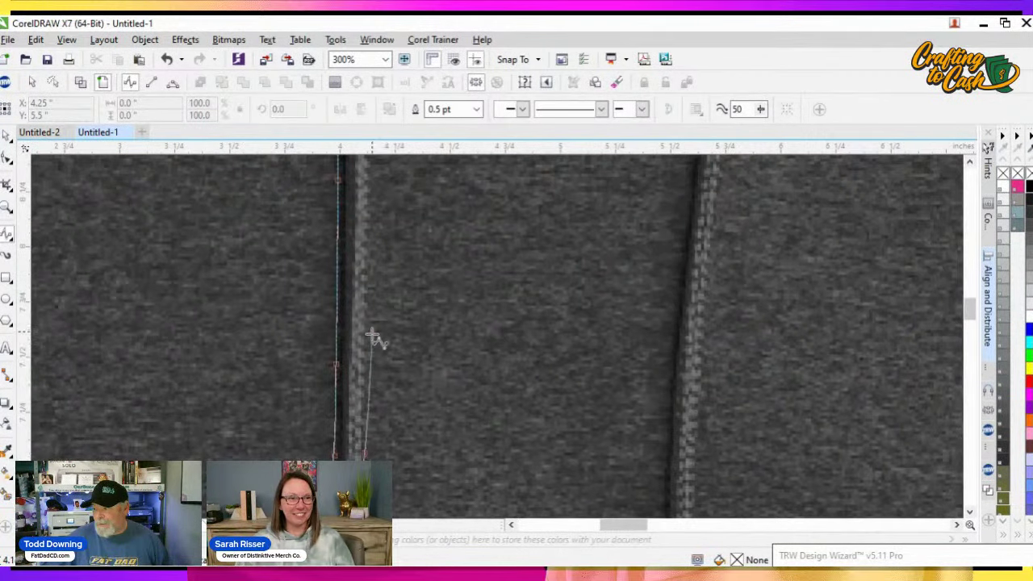
pyautogui.click(366, 329)
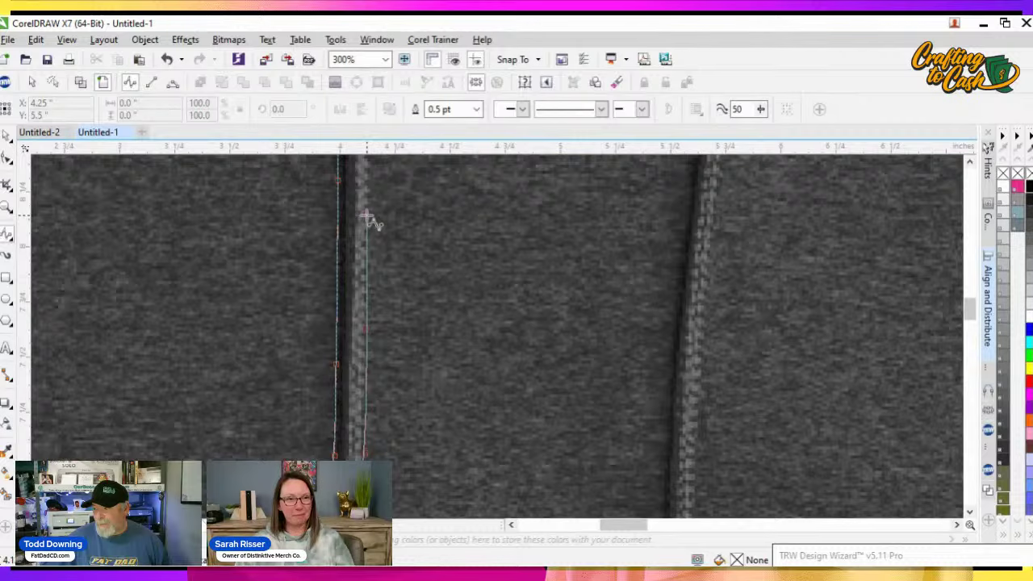
pyautogui.hscroll(2, 366, 218)
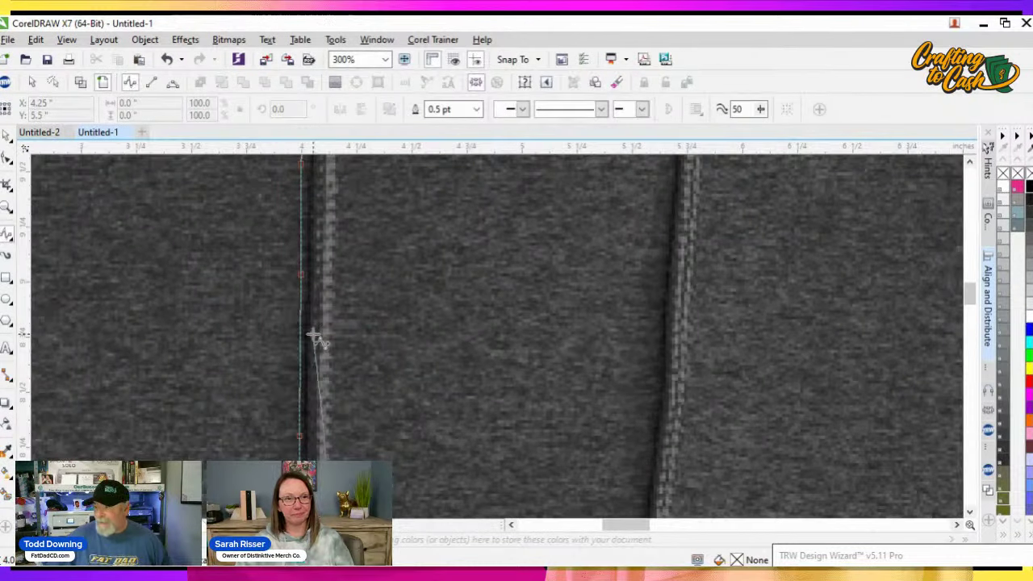
pyautogui.hscroll(1, 342, 226)
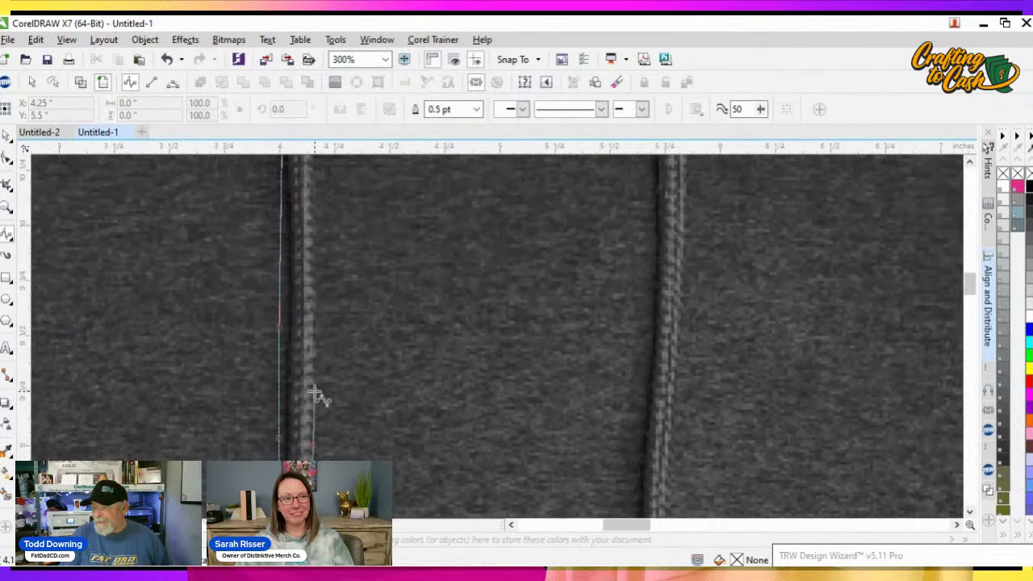
# Finish the left drawstring's B-Spline outline across the cord below the eyelet, making it about 0.34 in wide and 5.67 in tall
pyautogui.click(315, 214)
pyautogui.moveTo(316, 215); pyautogui.dragTo(286, 442)
pyautogui.click(287, 355)
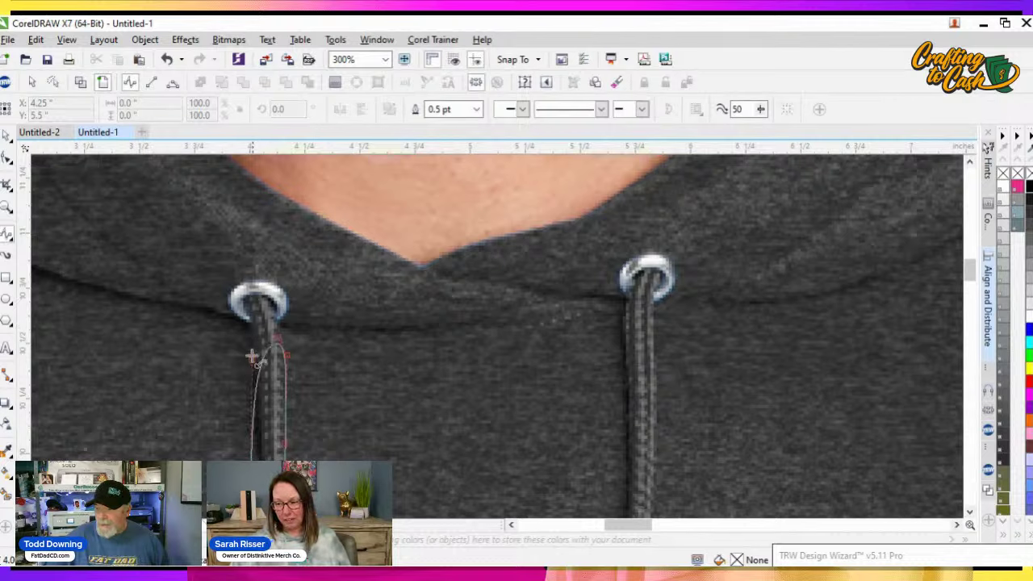
pyautogui.click(286, 357)
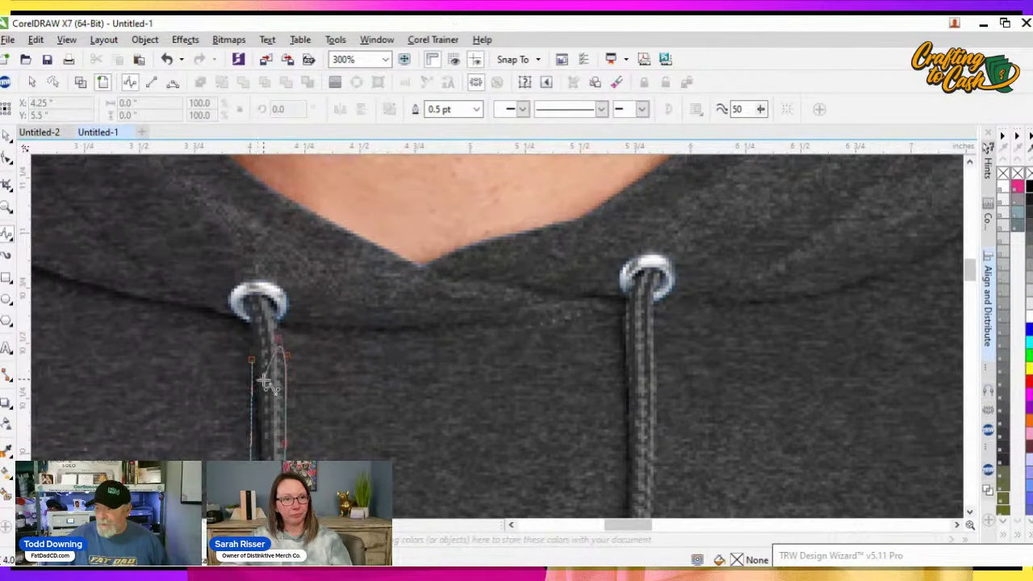
pyautogui.click(258, 332)
pyautogui.doubleClick(255, 362)
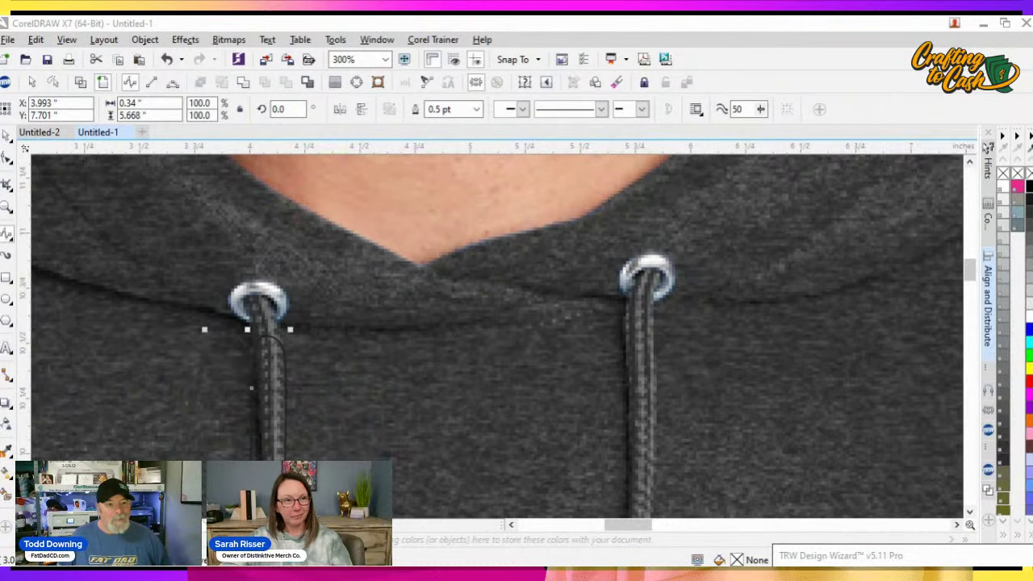
# Start a B-Spline just below the dark hoodie's right eyelet and trace down the upper inner edge of the right drawstring
pyautogui.click(625, 335)
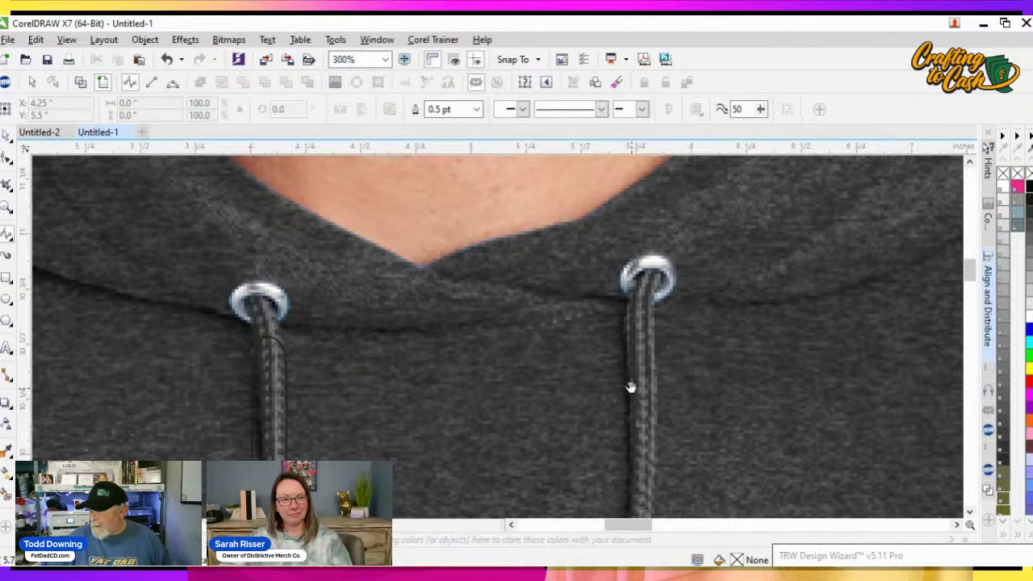
pyautogui.scroll(-3, 629, 387)
pyautogui.click(622, 322)
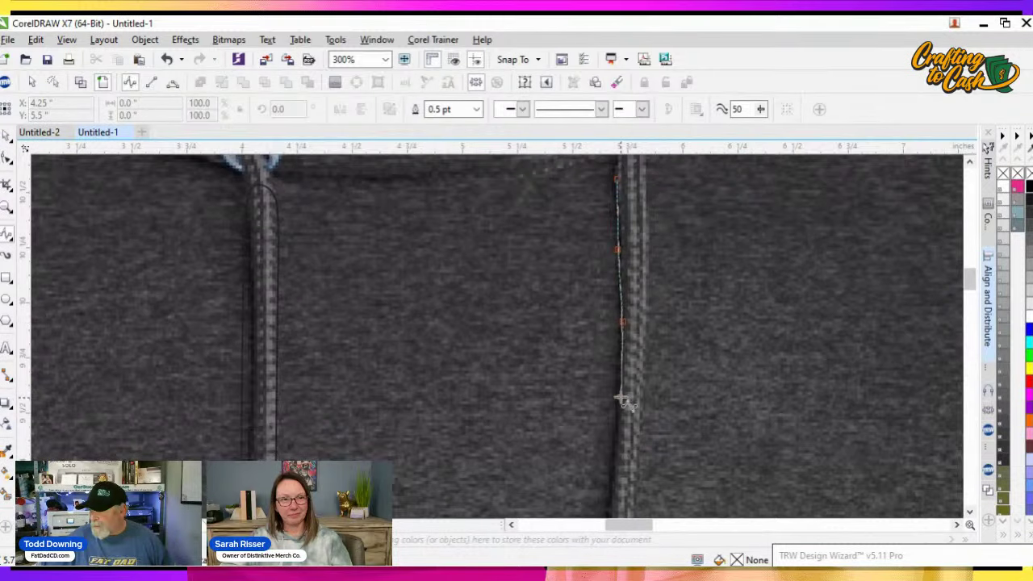
pyautogui.click(615, 405)
pyautogui.moveTo(615, 405); pyautogui.dragTo(649, 253)
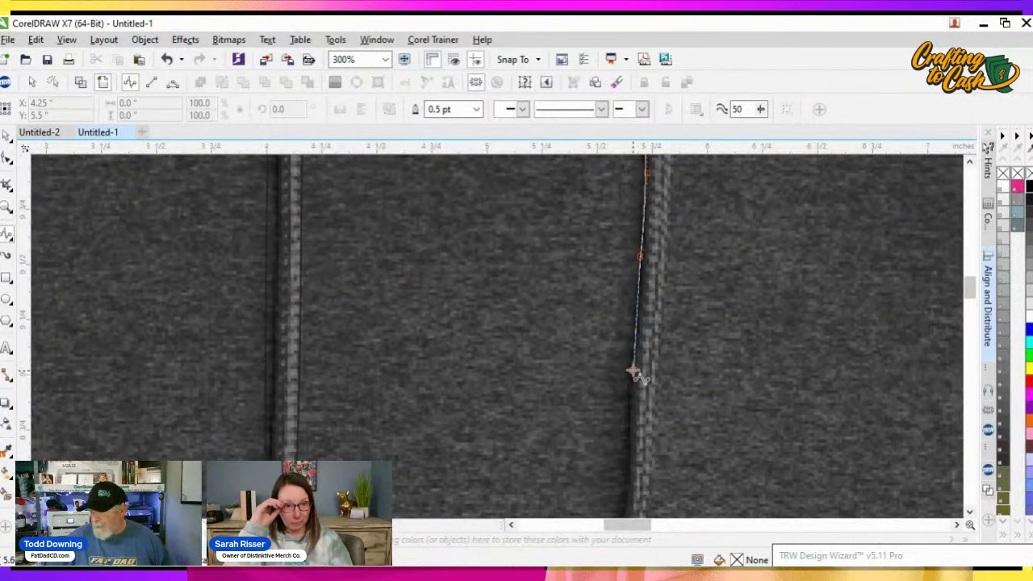
pyautogui.click(634, 372)
pyautogui.moveTo(634, 373); pyautogui.dragTo(627, 223)
pyautogui.click(628, 326)
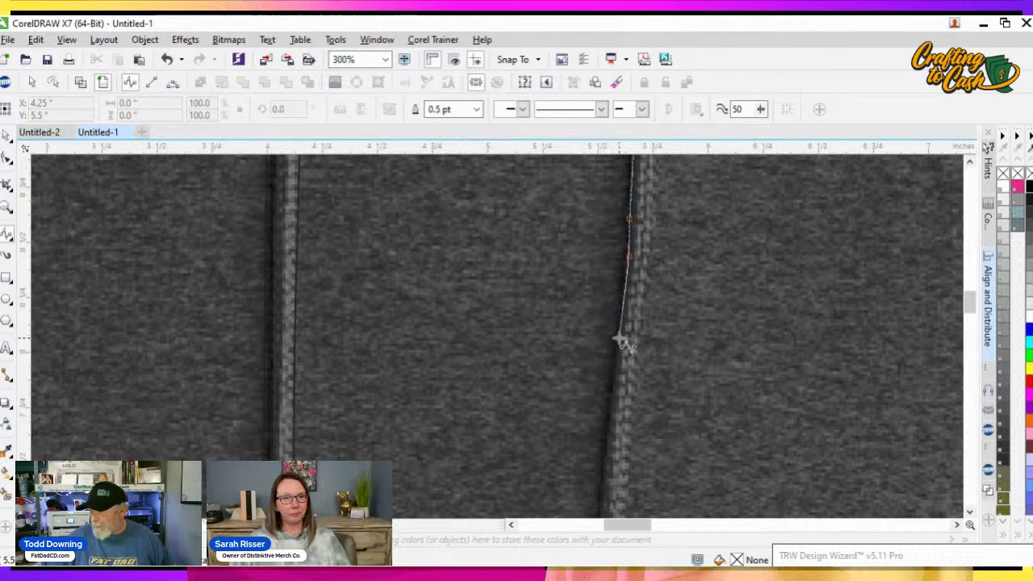
# Continue the B-Spline down the middle and lower inner edge of the right drawstring toward its end piece
pyautogui.click(619, 339)
pyautogui.click(605, 426)
pyautogui.scroll(-2, 606, 418)
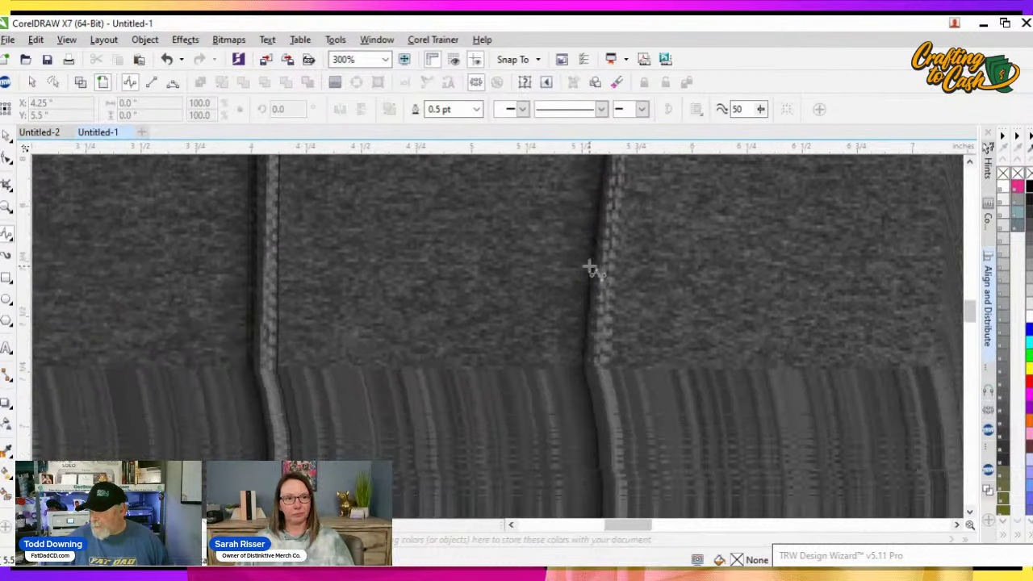
pyautogui.click(584, 418)
pyautogui.moveTo(584, 418); pyautogui.dragTo(562, 253)
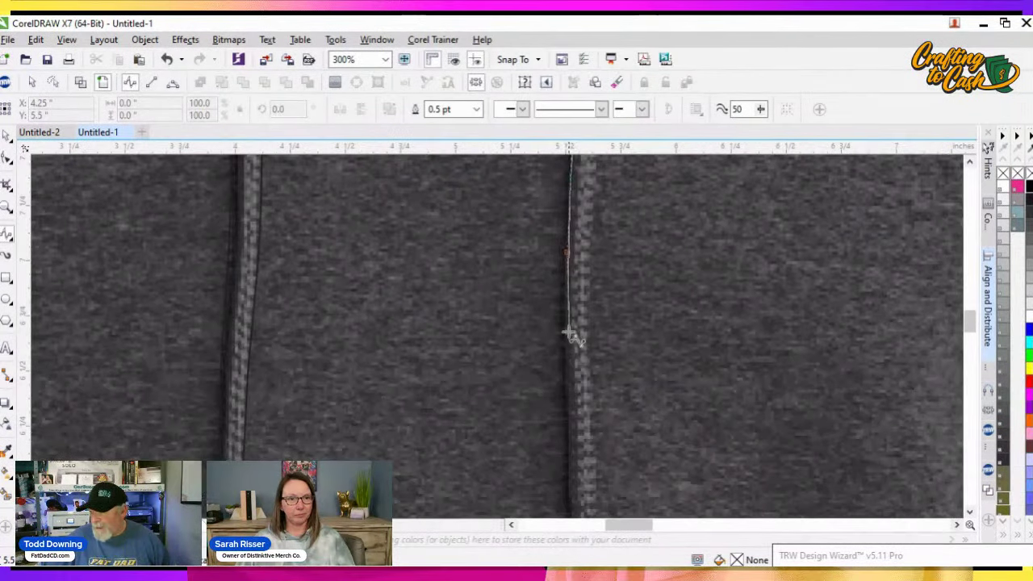
pyautogui.click(564, 330)
pyautogui.click(567, 422)
pyautogui.scroll(-2, 568, 422)
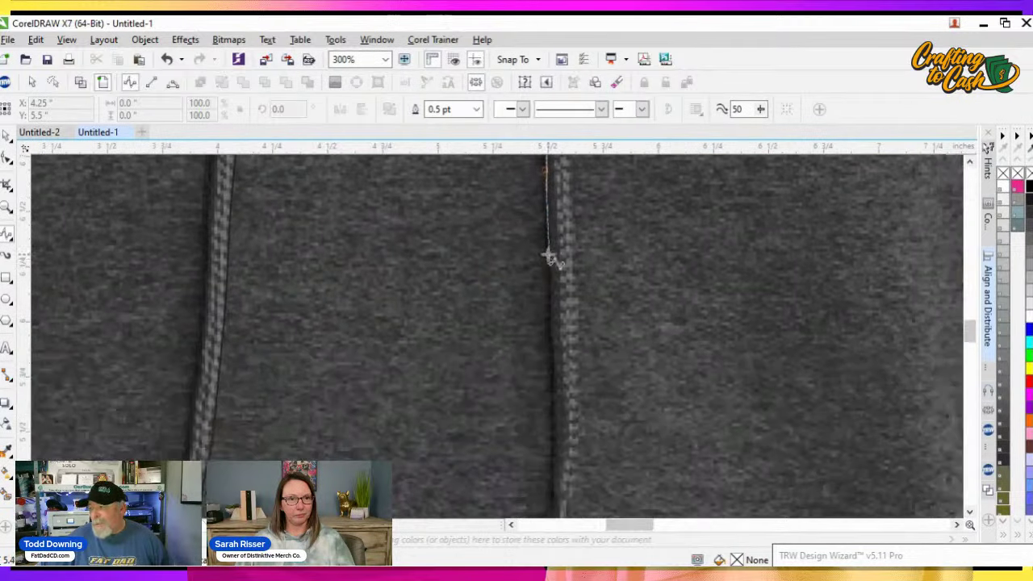
pyautogui.click(551, 351)
pyautogui.moveTo(550, 351); pyautogui.dragTo(567, 253)
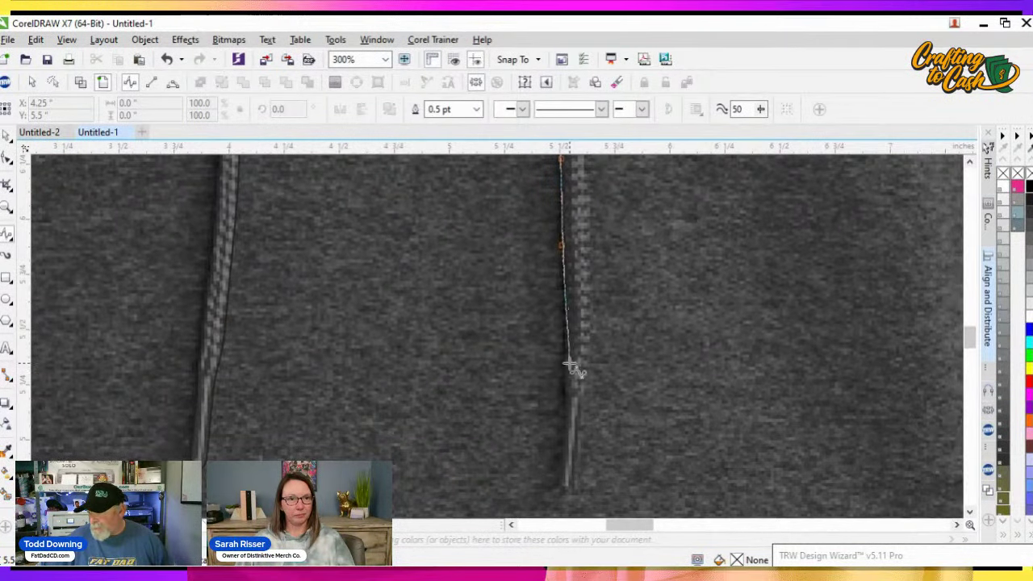
# Extend the B-Spline along the inner edge of the right drawstring's end piece to its tip
pyautogui.moveTo(569, 361); pyautogui.dragTo(564, 355)
pyautogui.scroll(2, 560, 334)
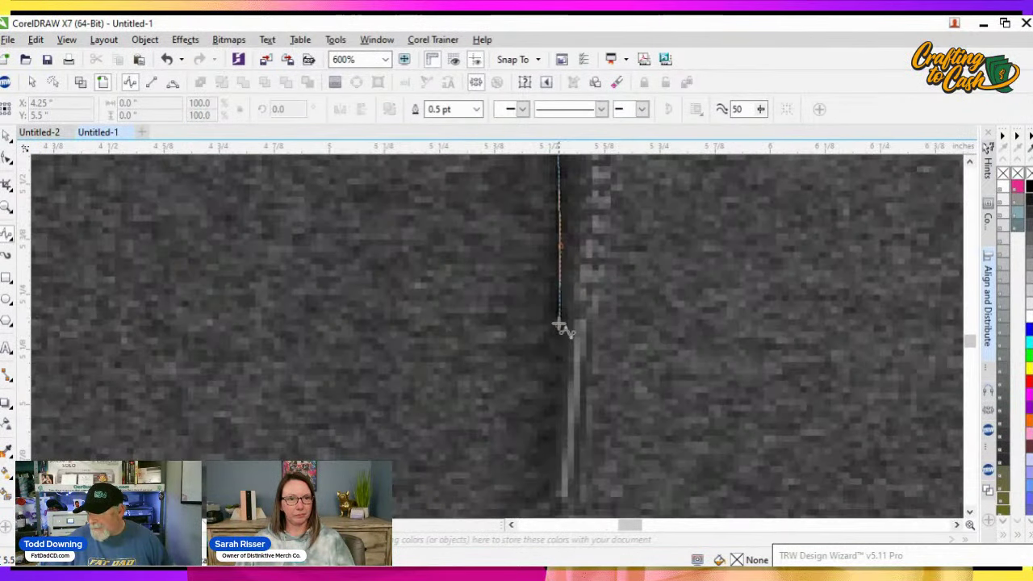
pyautogui.scroll(-2, 557, 352)
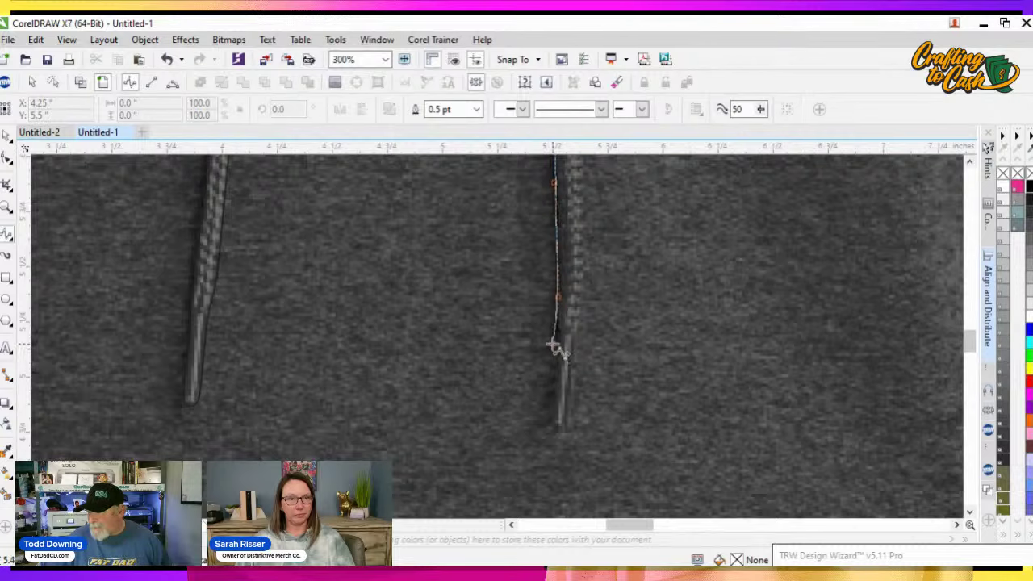
pyautogui.scroll(2, 561, 341)
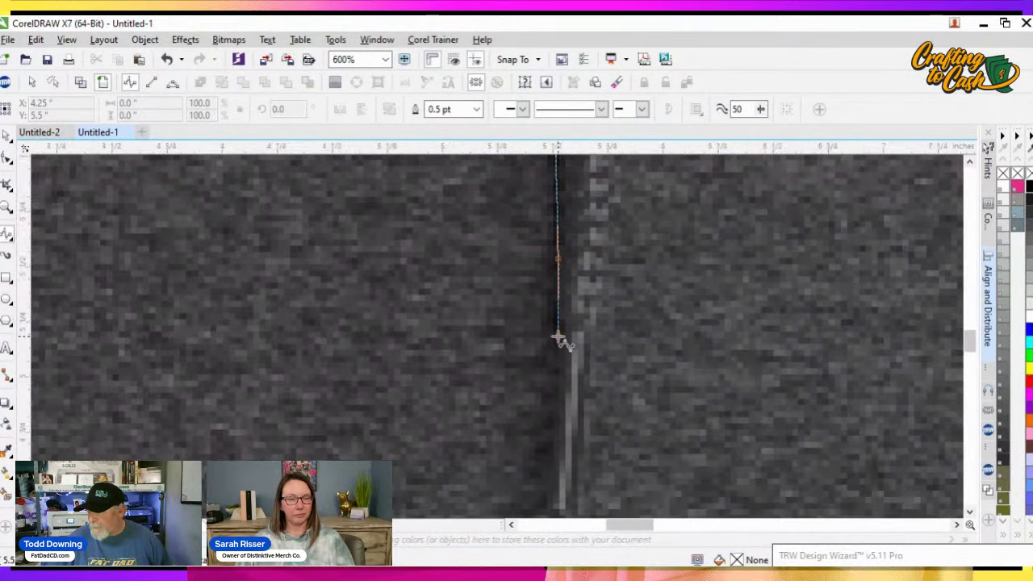
pyautogui.scroll(-2, 560, 339)
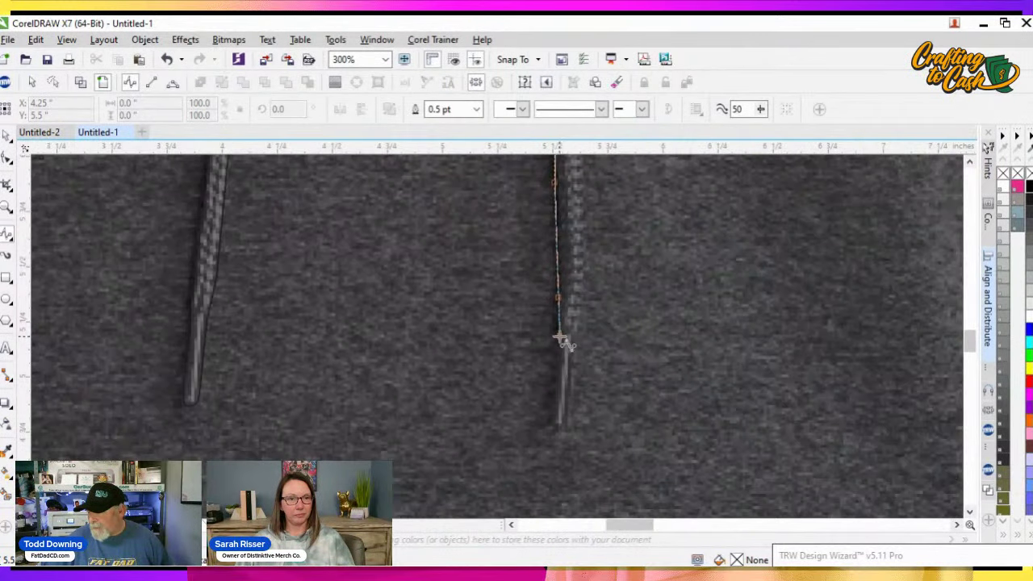
pyautogui.click(553, 423)
pyautogui.click(553, 432)
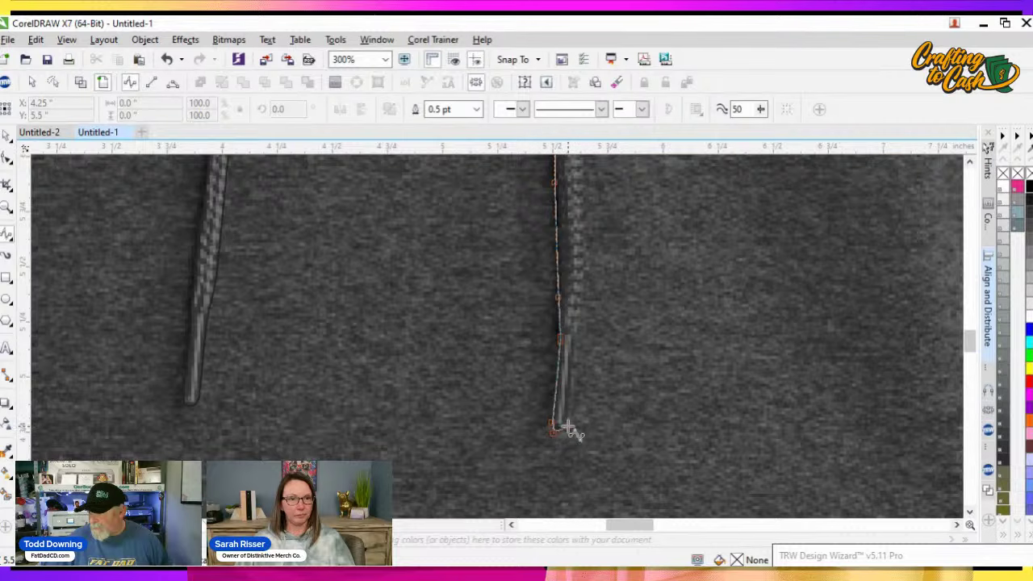
# Take the B-Spline around the tip and back up the lower outer edge of the right drawstring
pyautogui.moveTo(576, 346)
pyautogui.mouseDown()
pyautogui.moveTo(590, 274)
pyautogui.moveTo(567, 397)
pyautogui.mouseUp()
pyautogui.click(591, 276)
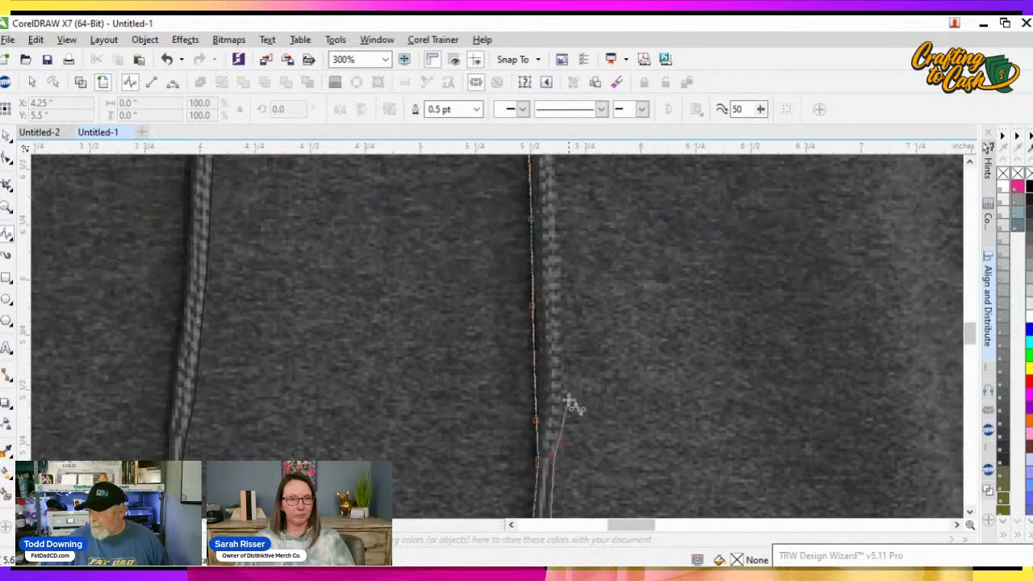
pyautogui.click(566, 358)
pyautogui.click(556, 201)
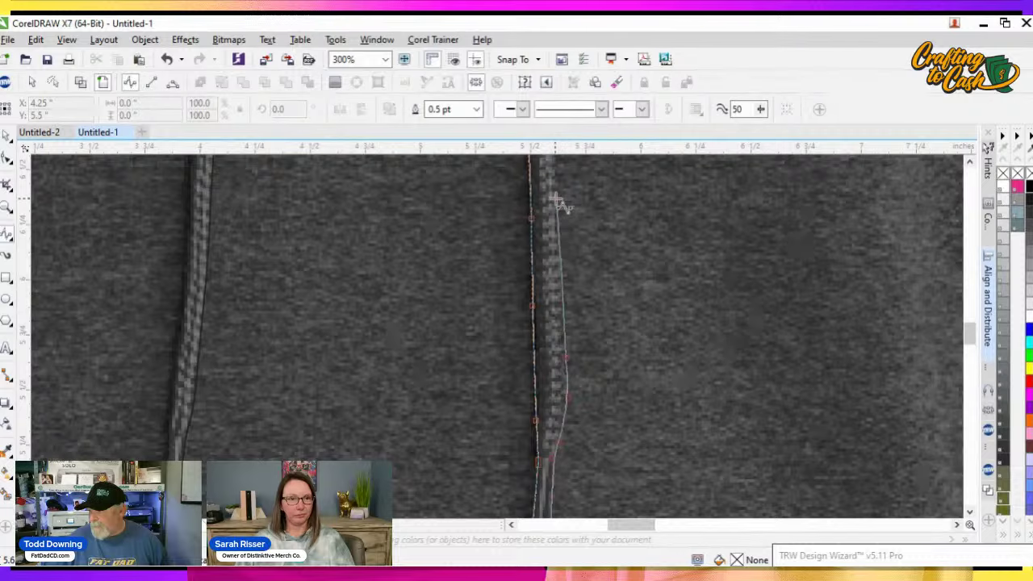
pyautogui.moveTo(556, 202); pyautogui.dragTo(534, 420)
pyautogui.moveTo(532, 333)
pyautogui.mouseDown()
pyautogui.moveTo(538, 270)
pyautogui.moveTo(527, 257)
pyautogui.moveTo(529, 339)
pyautogui.mouseUp()
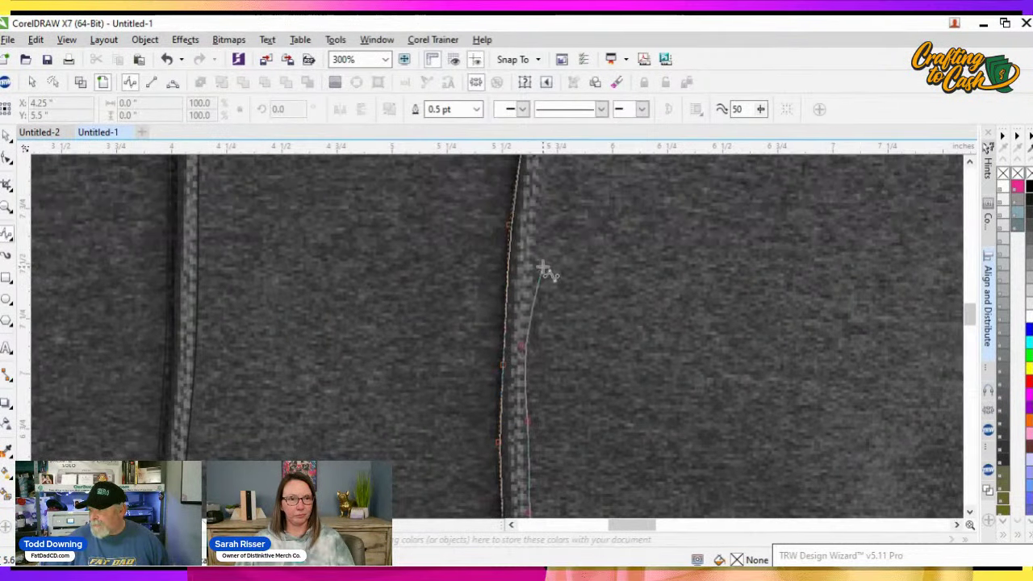
# Continue the B-Spline up the middle and upper outer edge of the right drawstring toward the eyelet
pyautogui.click(535, 263)
pyautogui.moveTo(535, 266); pyautogui.dragTo(508, 385)
pyautogui.click(514, 299)
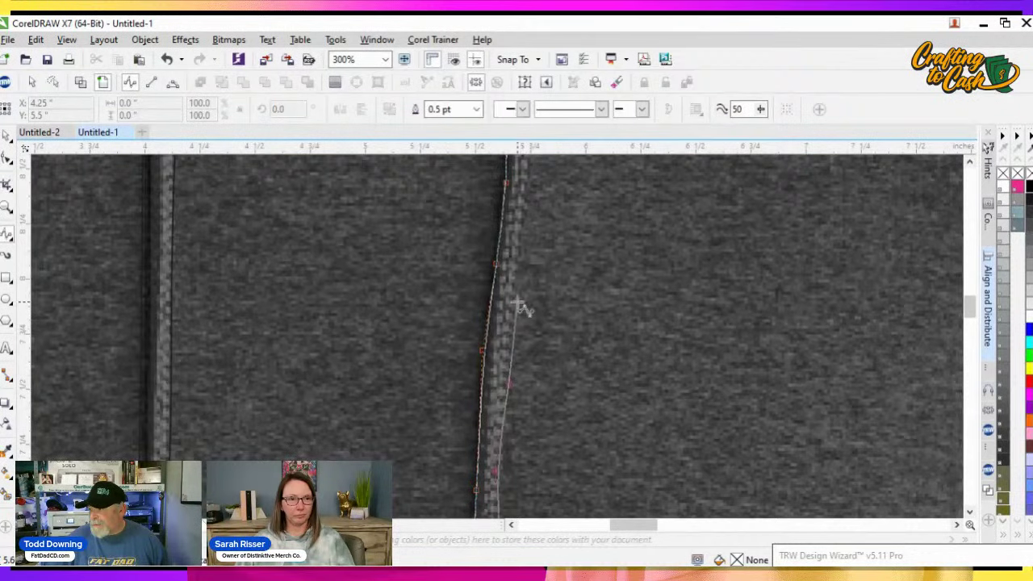
pyautogui.click(530, 190)
pyautogui.moveTo(531, 191); pyautogui.dragTo(510, 370)
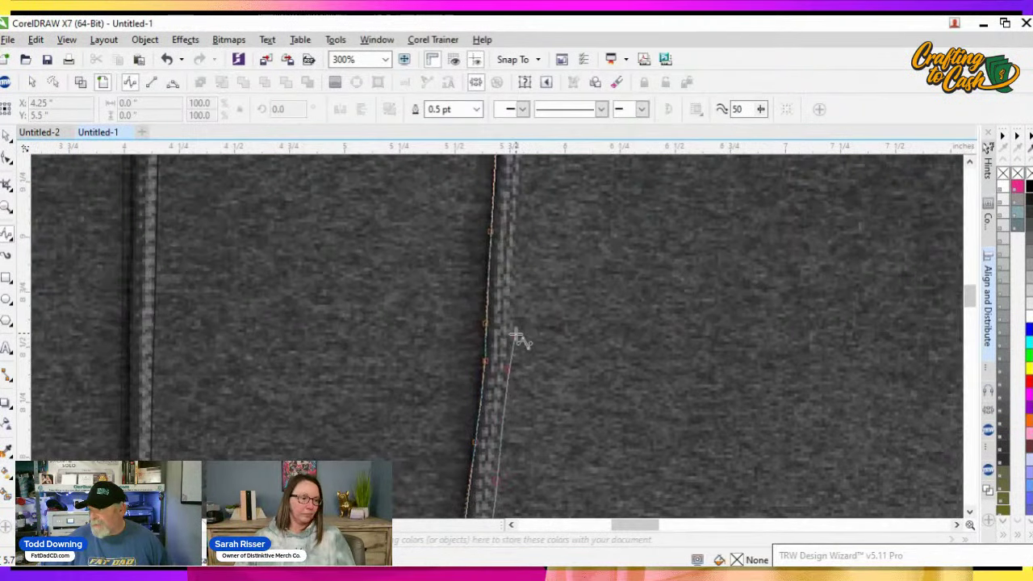
pyautogui.click(513, 313)
pyautogui.click(517, 186)
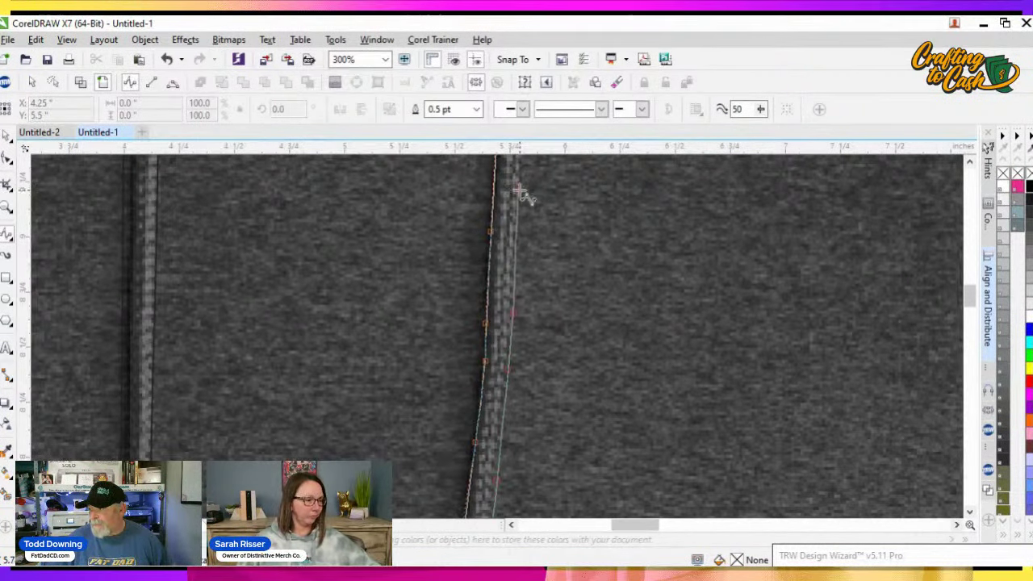
pyautogui.moveTo(519, 188); pyautogui.dragTo(500, 386)
# Finish the right drawstring's B-Spline outline across the cord below the eyelet, making it about 0.36 in wide and 5.87 in tall
pyautogui.click(508, 288)
pyautogui.click(514, 241)
pyautogui.moveTo(517, 247)
pyautogui.mouseDown()
pyautogui.moveTo(512, 196)
pyautogui.moveTo(511, 255)
pyautogui.moveTo(506, 221)
pyautogui.mouseUp()
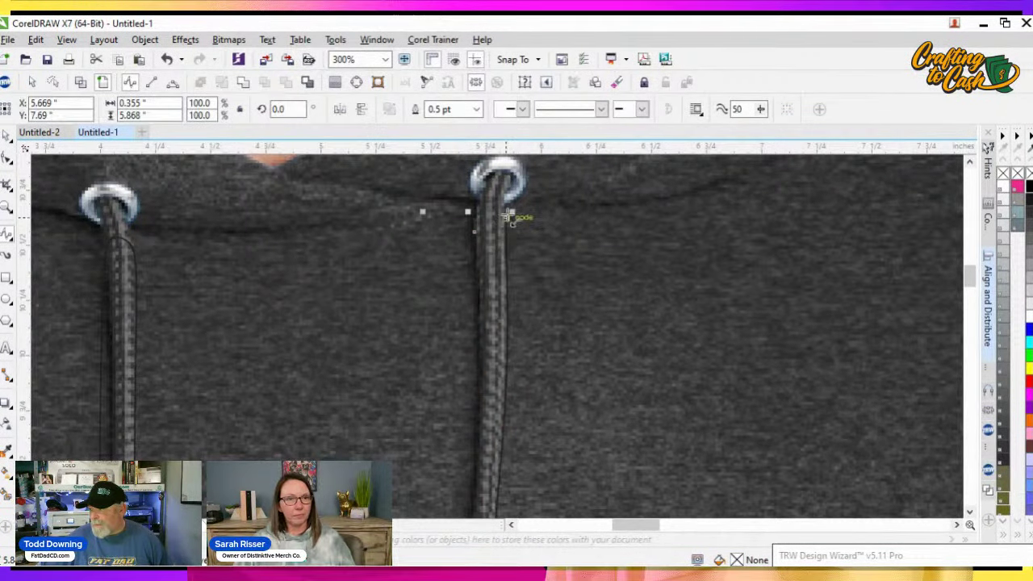
pyautogui.moveTo(484, 226); pyautogui.dragTo(480, 239)
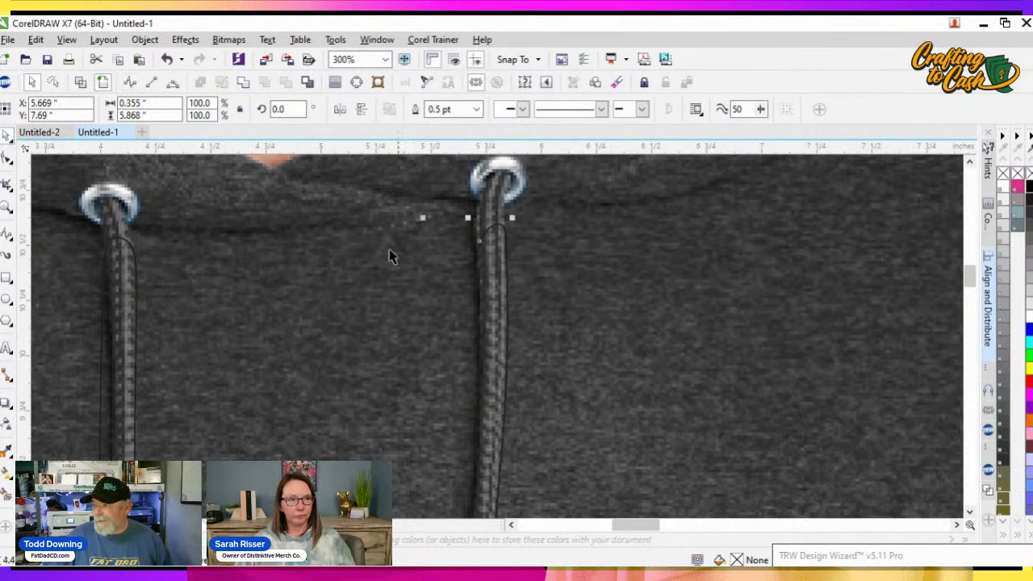
# Weld the left and right drawstring outlines into one curve object, and undo a trial move of the result
pyautogui.click(498, 272)
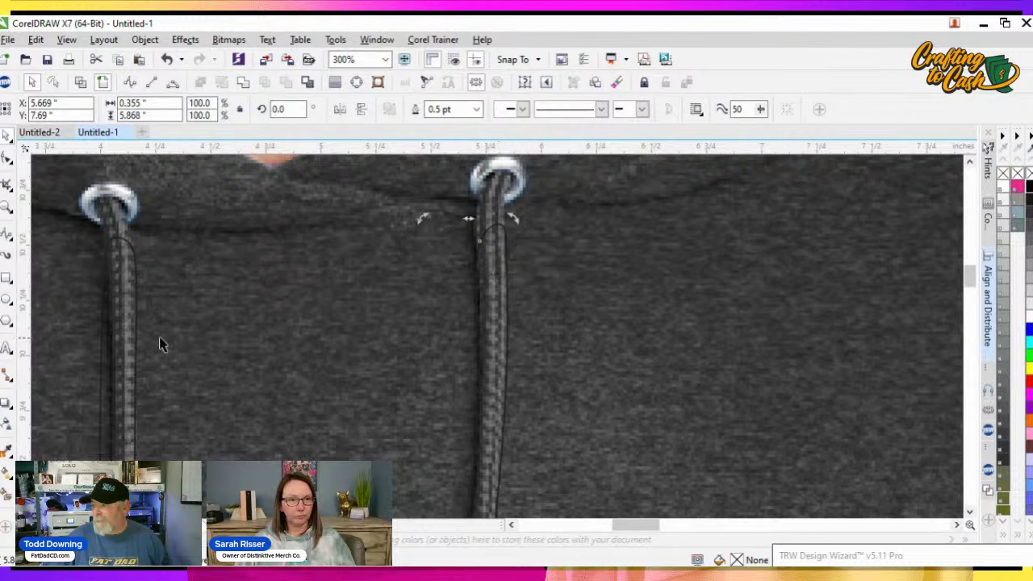
pyautogui.keyDown('shift'); pyautogui.click(131, 286); pyautogui.keyUp('shift')
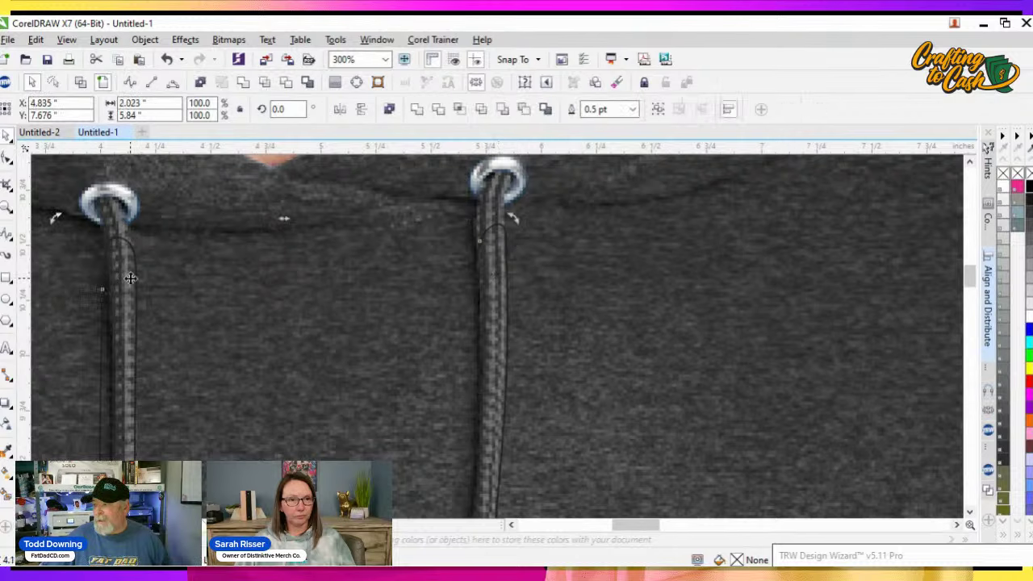
pyautogui.click(418, 113)
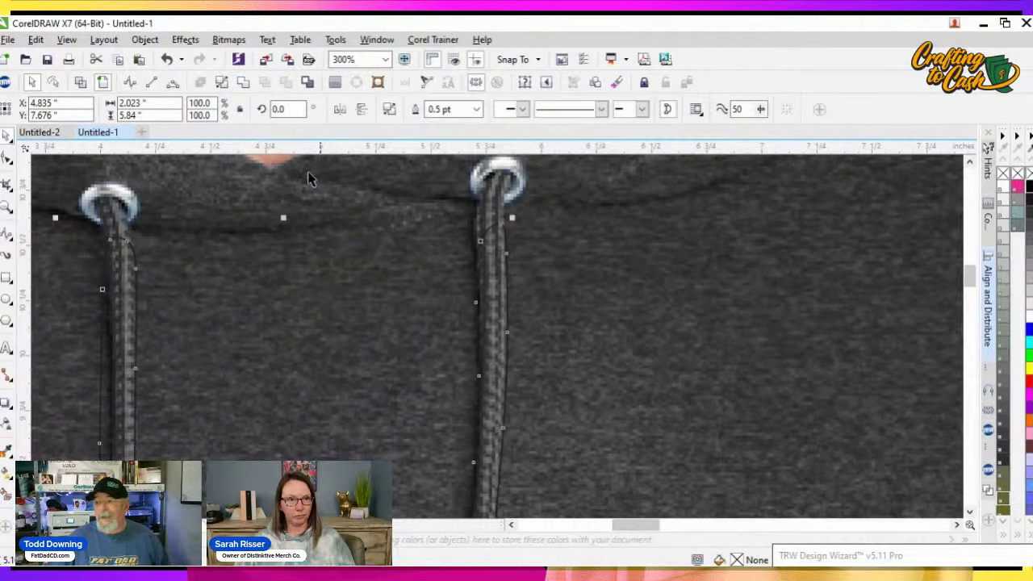
pyautogui.moveTo(489, 288); pyautogui.dragTo(650, 288)
pyautogui.hotkey('ctrl', 'z')
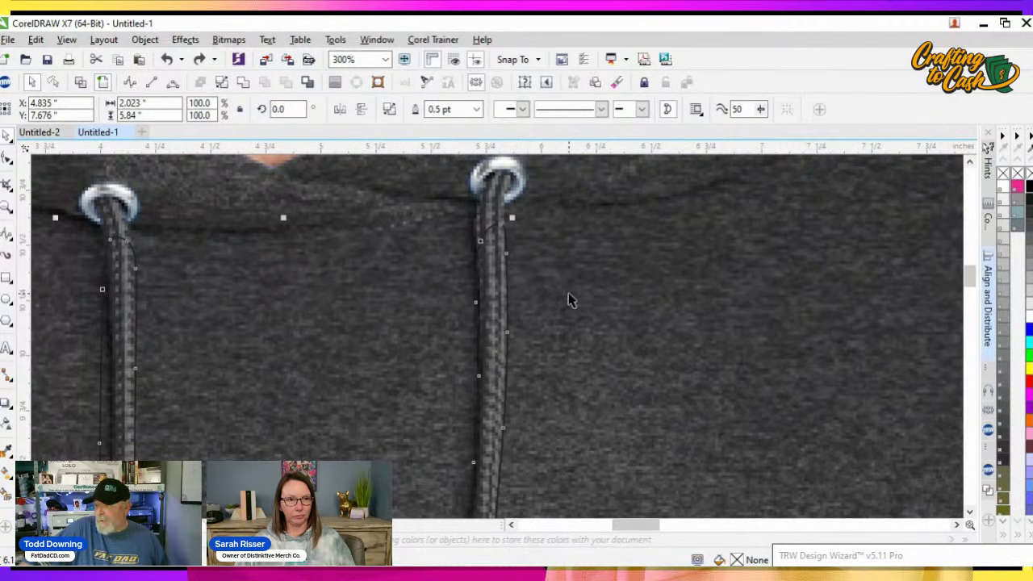
# Intersect the welded drawstring outlines with the dark hoodie image to create a bitmap copy of the drawstrings
pyautogui.click(630, 276)
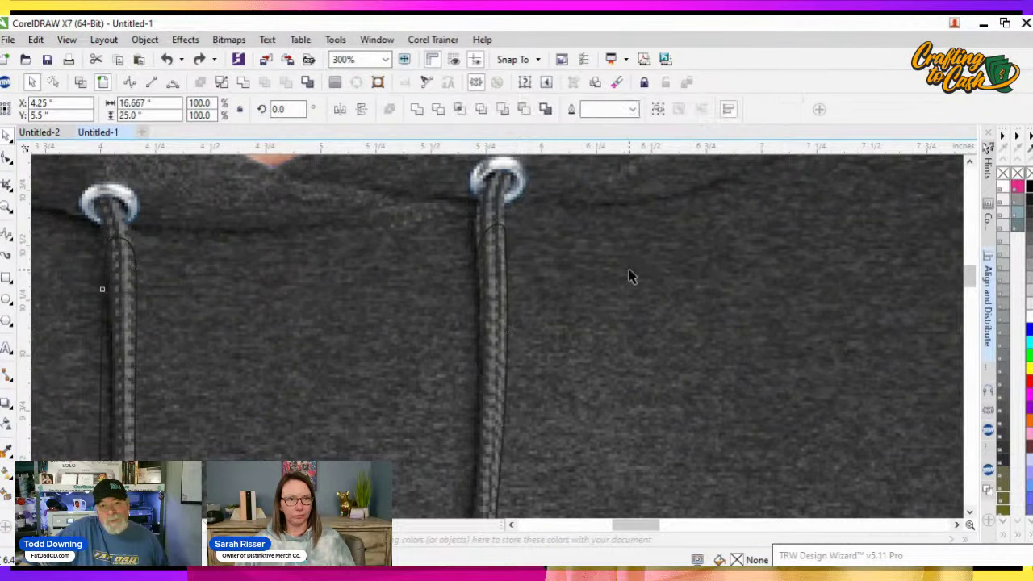
pyautogui.scroll(-4, 597, 304)
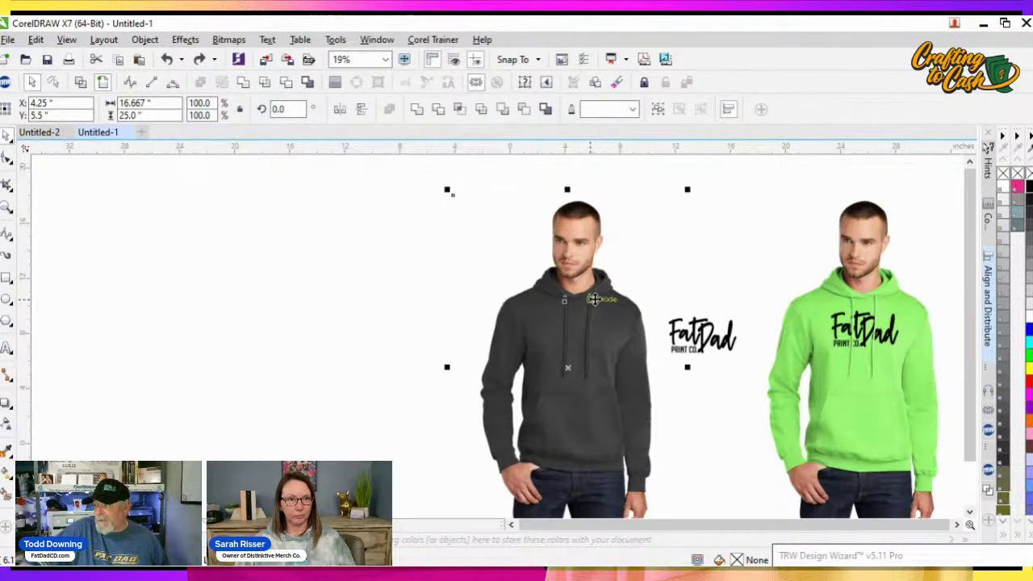
pyautogui.scroll(1, 594, 299)
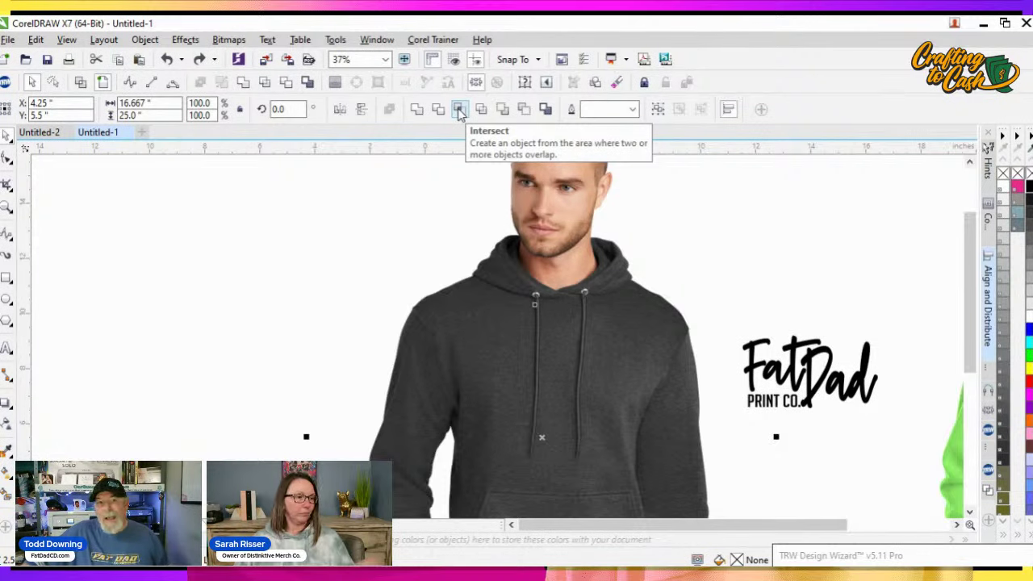
pyautogui.scroll(3, 531, 299)
pyautogui.click(508, 234)
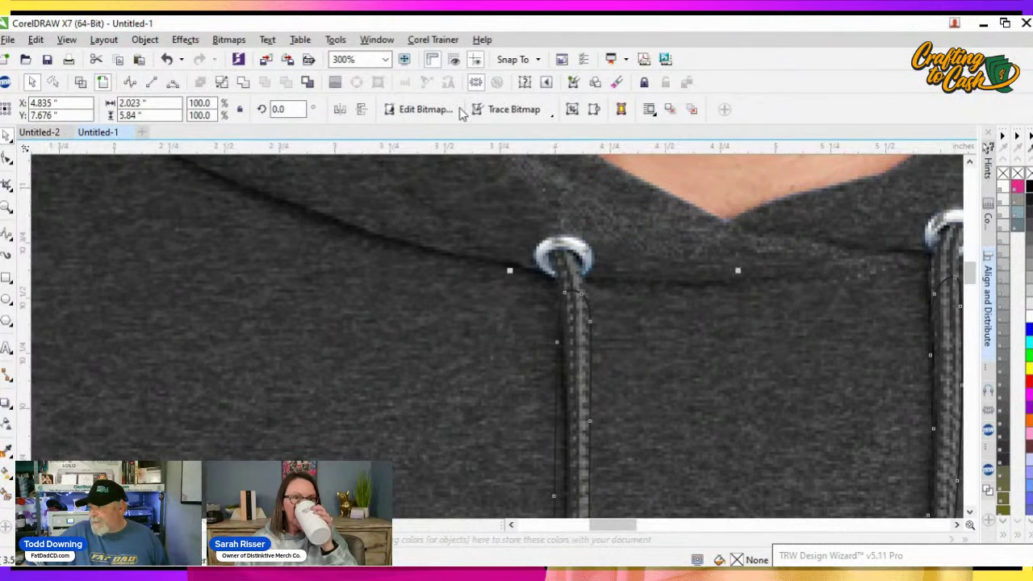
# Select the welded outline curve, pull it away from the dark hoodie and delete it
pyautogui.scroll(-2, 484, 218)
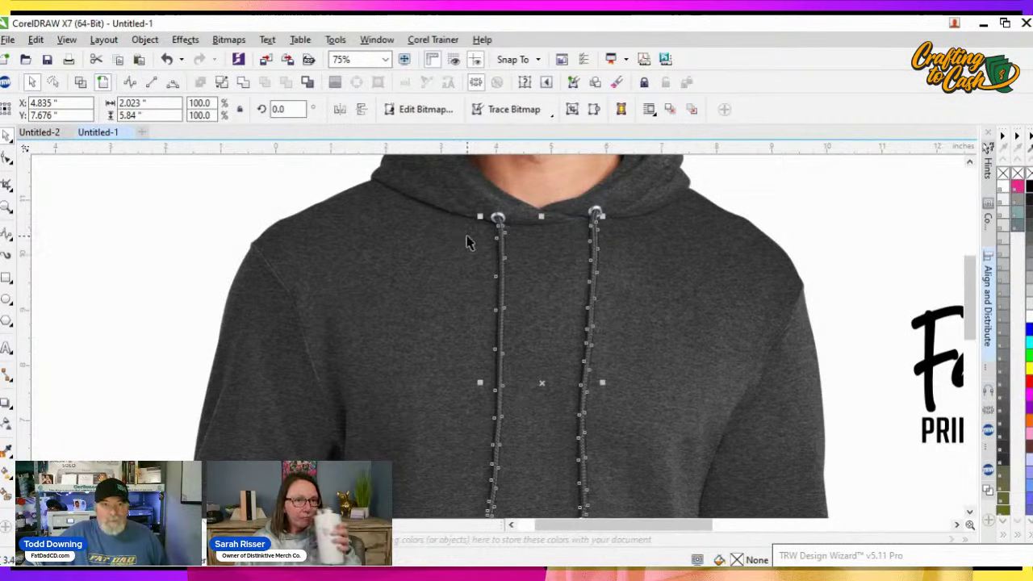
pyautogui.click(474, 239)
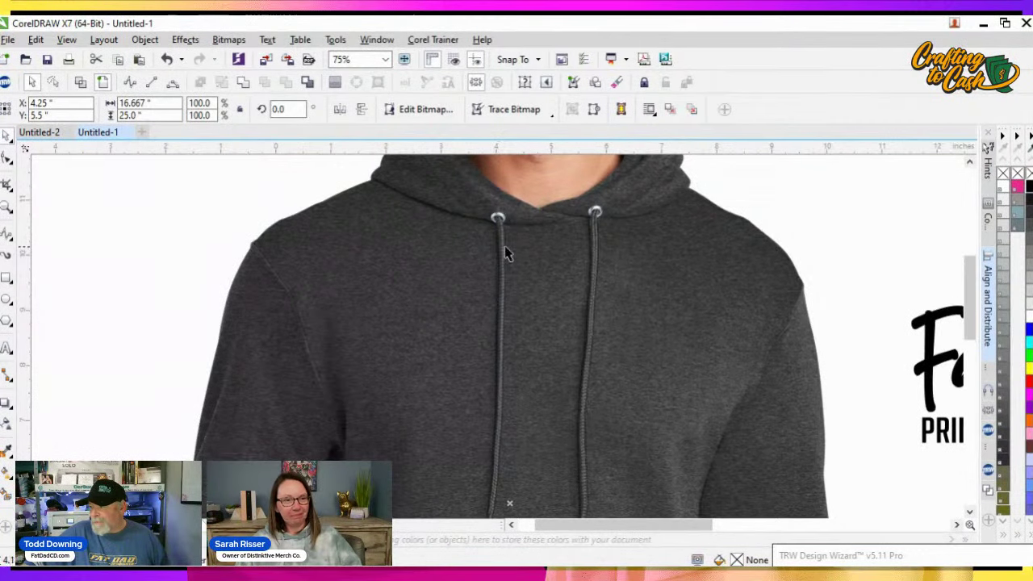
pyautogui.click(502, 253)
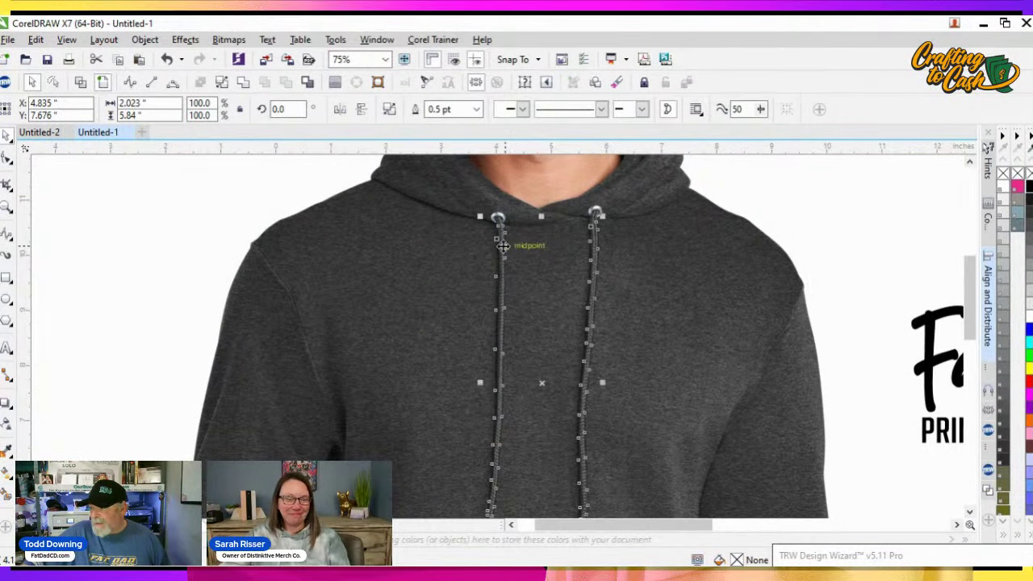
pyautogui.moveTo(502, 253); pyautogui.dragTo(140, 314)
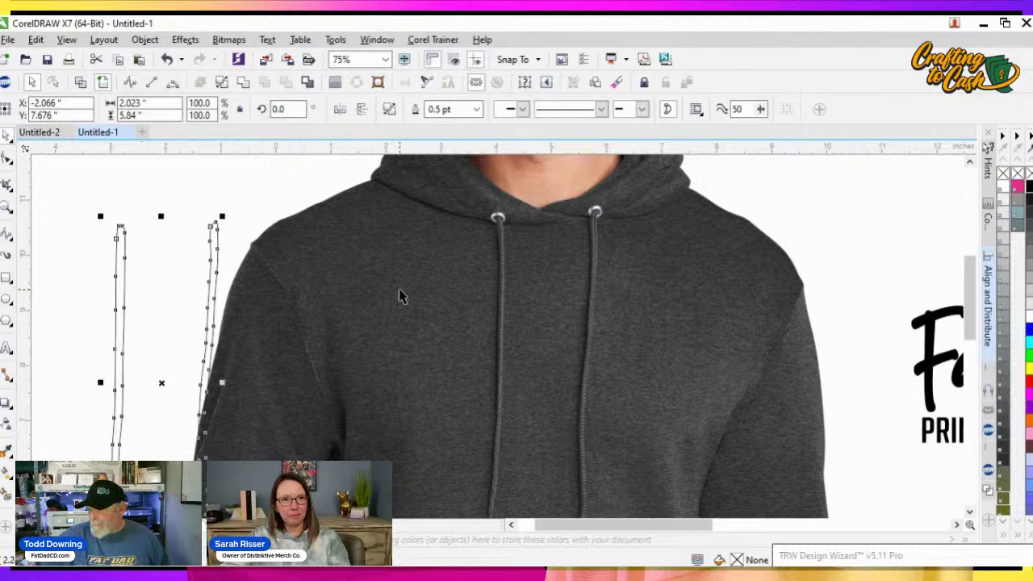
pyautogui.press('Escape')
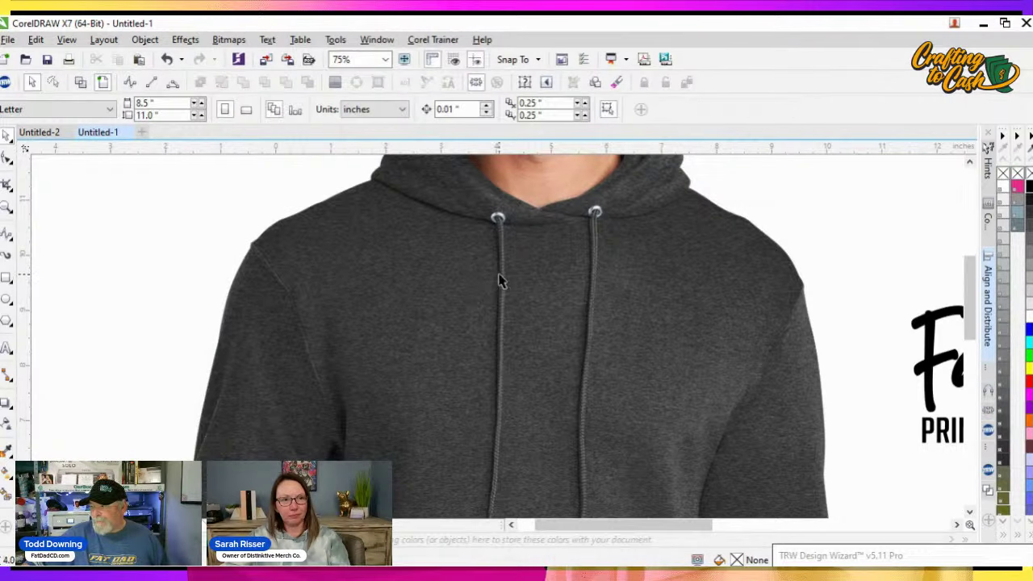
# Move the cut-out drawstring bitmap off the dark hoodie into the blank area beside the left sleeve
pyautogui.click(499, 279)
pyautogui.moveTo(500, 275); pyautogui.dragTo(105, 338)
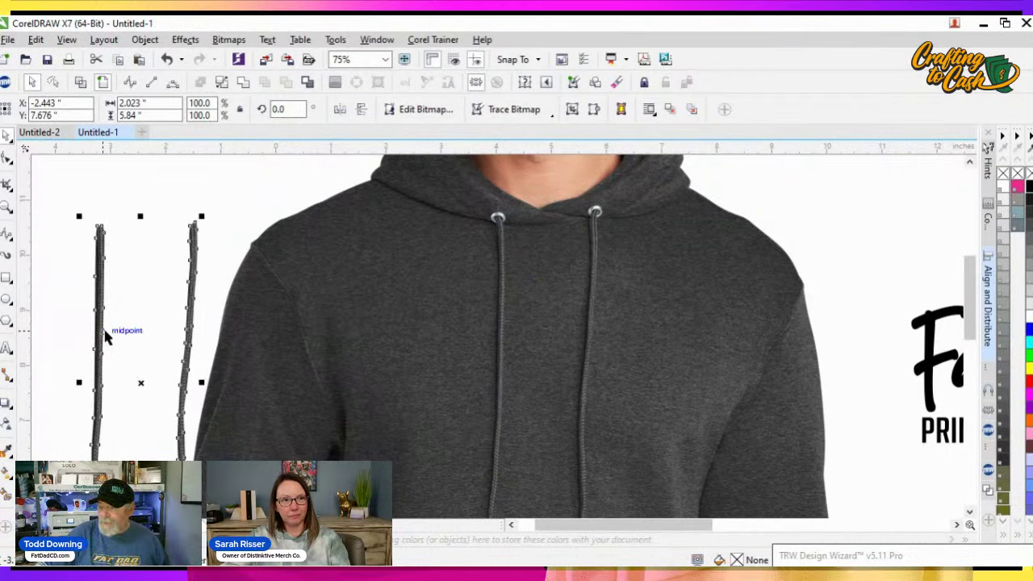
# Undo the last move of the drawstring bitmap and place the FatDad logo over the dark hoodie's chest
pyautogui.hotkey('ctrl', 'z')
pyautogui.click(926, 333)
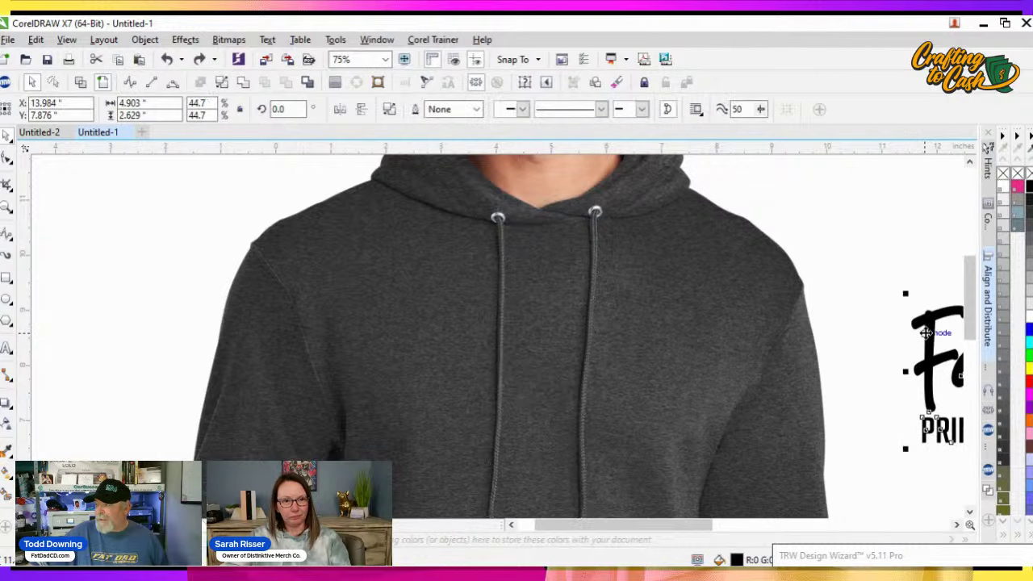
pyautogui.moveTo(926, 332); pyautogui.dragTo(418, 358)
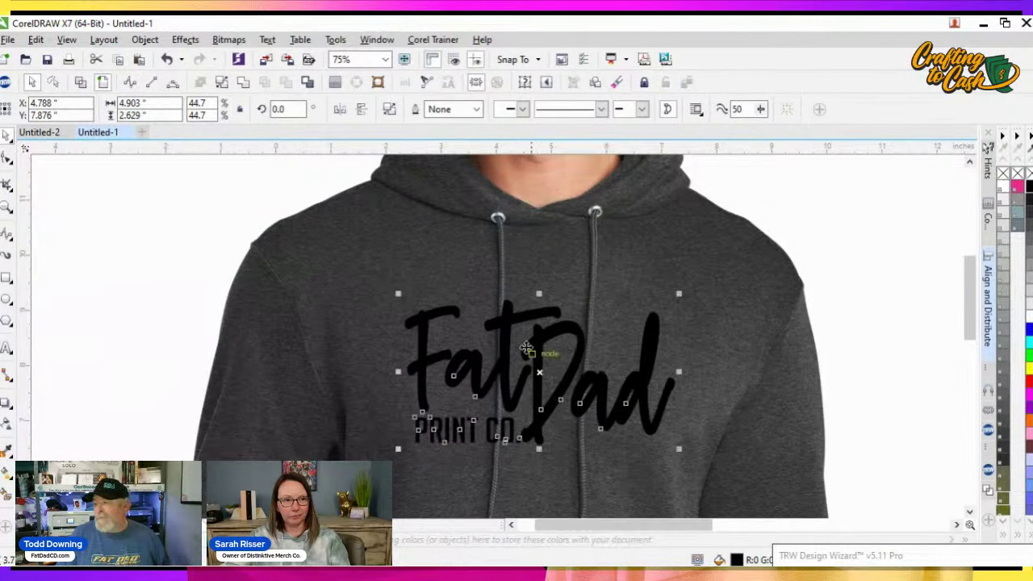
# Bring the cut-out drawstring bitmap in front of the FatDad logo on the dark hoodie, and deselect it
pyautogui.click(505, 258)
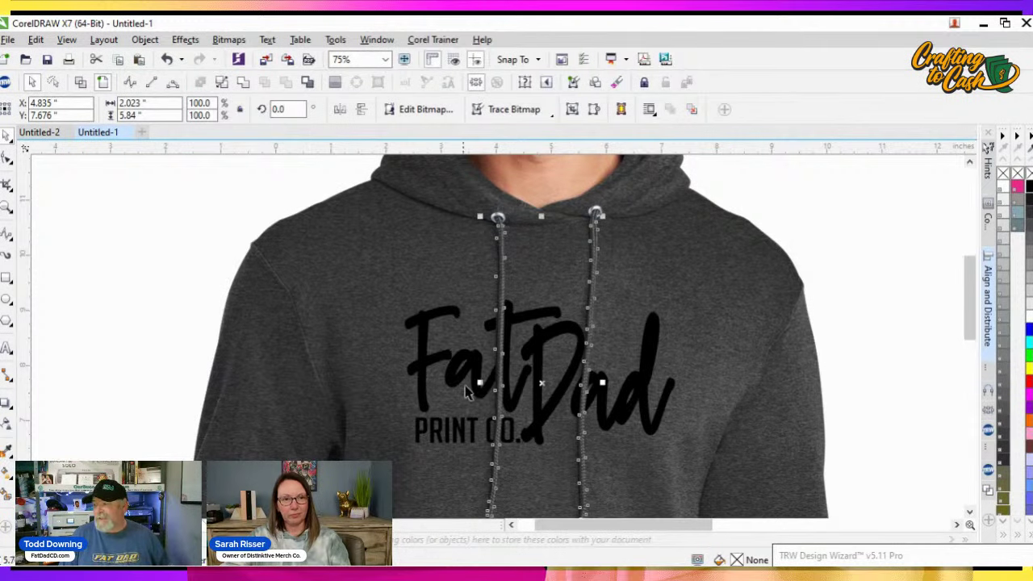
pyautogui.scroll(-3, 448, 345)
pyautogui.scroll(2, 343, 353)
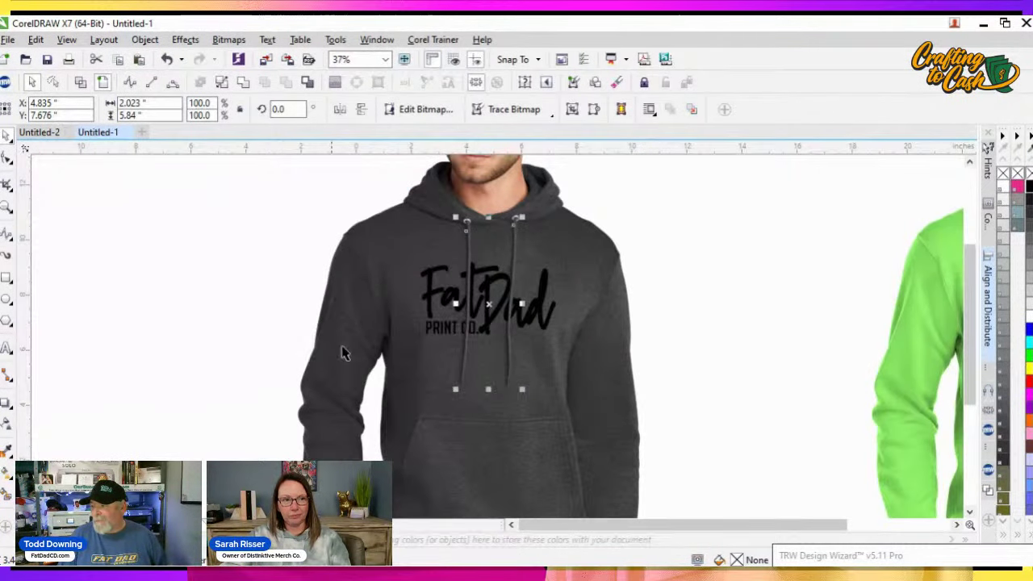
pyautogui.click(196, 299)
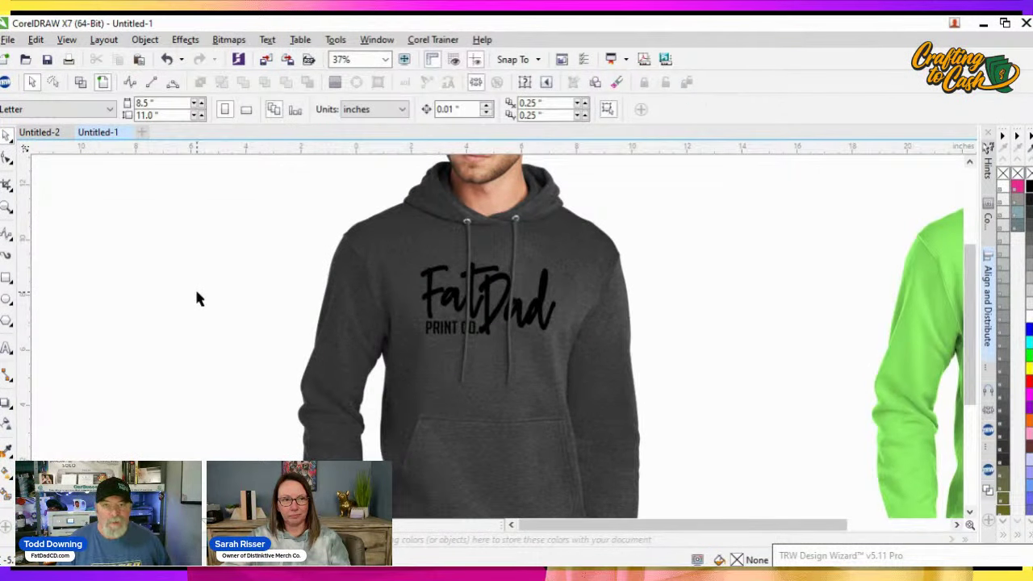
# Send the dark gray hoodie image to the back of the stack, behind the maroon hoodie image
pyautogui.scroll(-2, 230, 293)
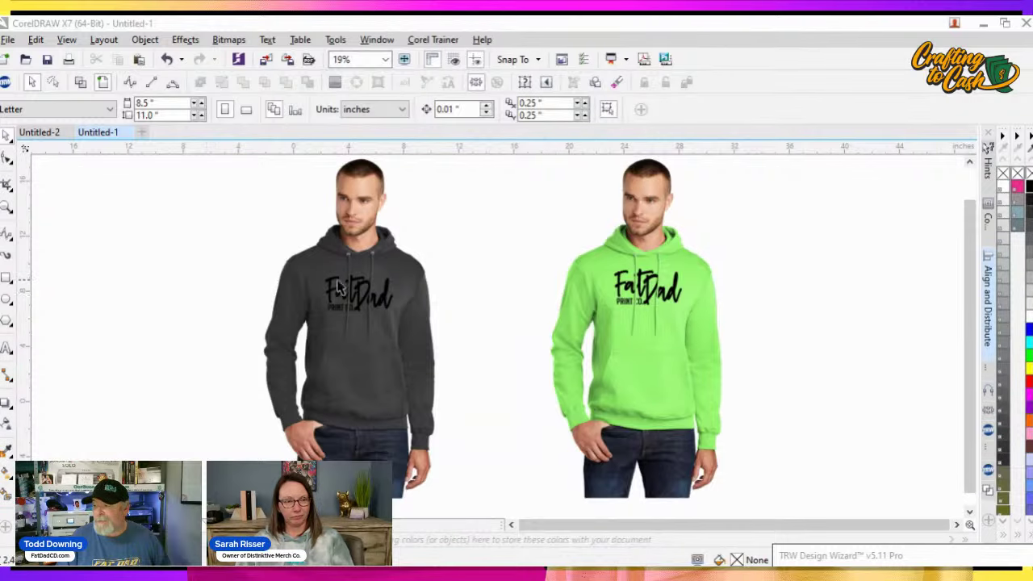
pyautogui.scroll(2, 340, 281)
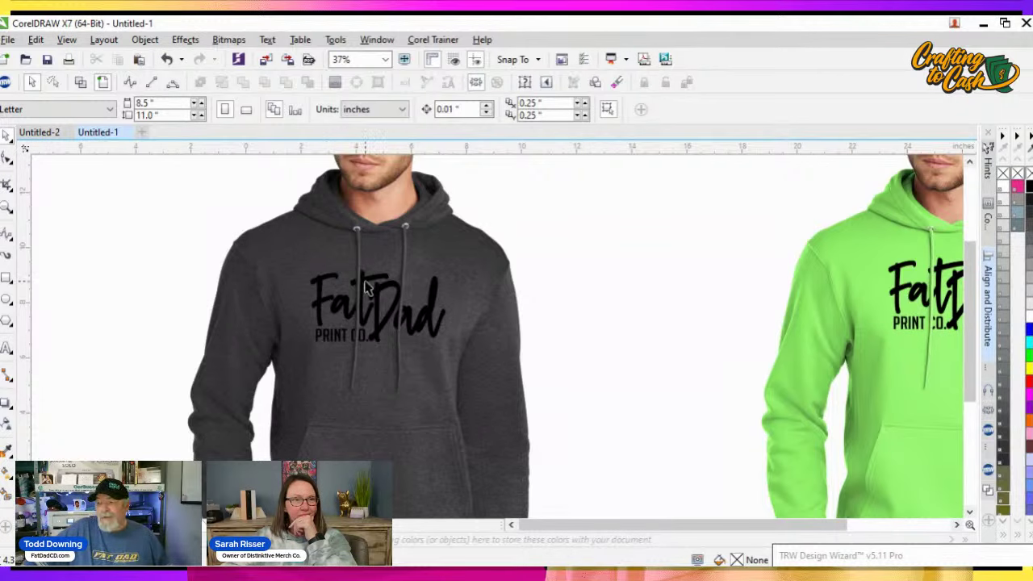
pyautogui.click(317, 251)
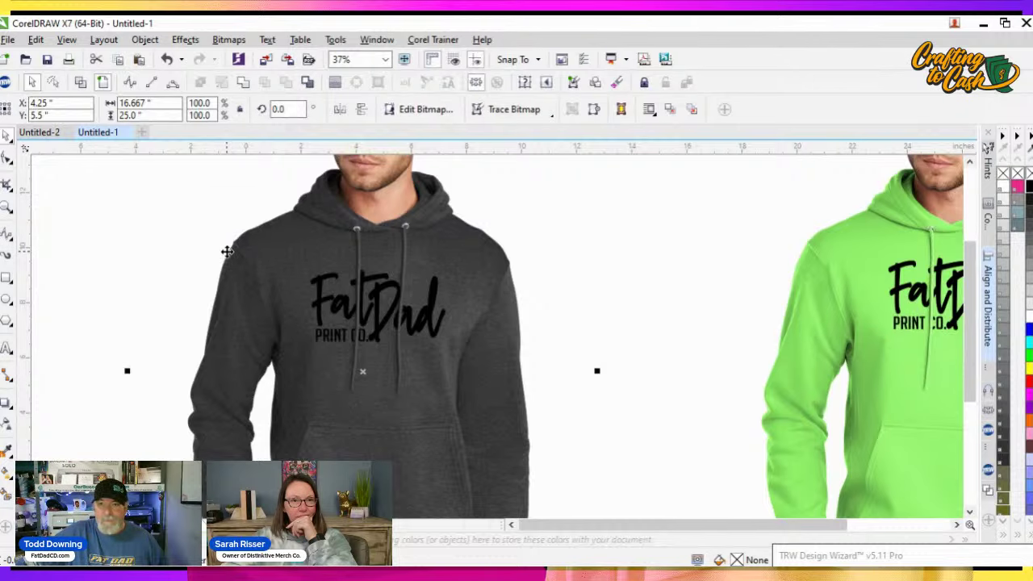
pyautogui.scroll(-2, 189, 214)
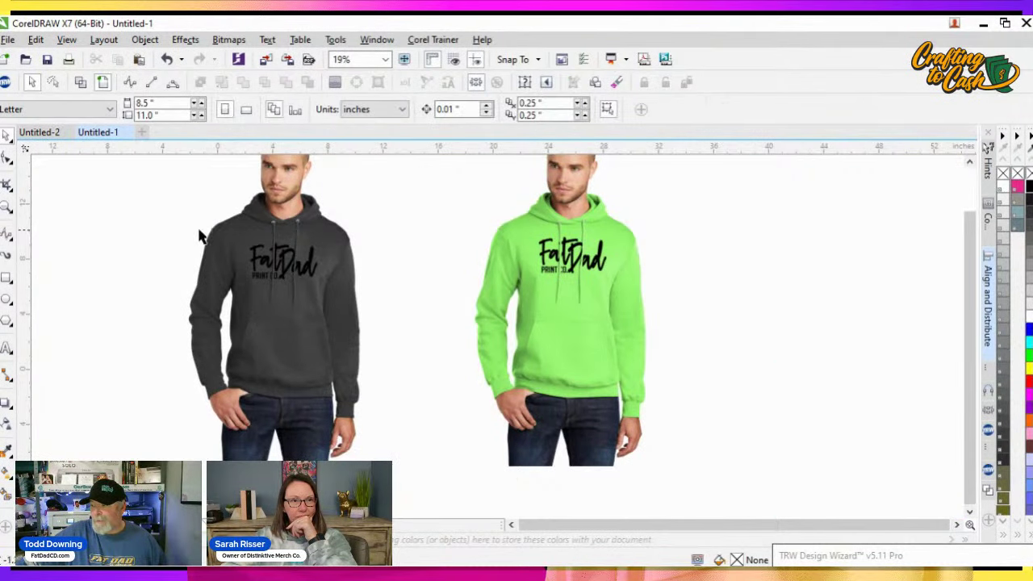
pyautogui.scroll(2, 226, 232)
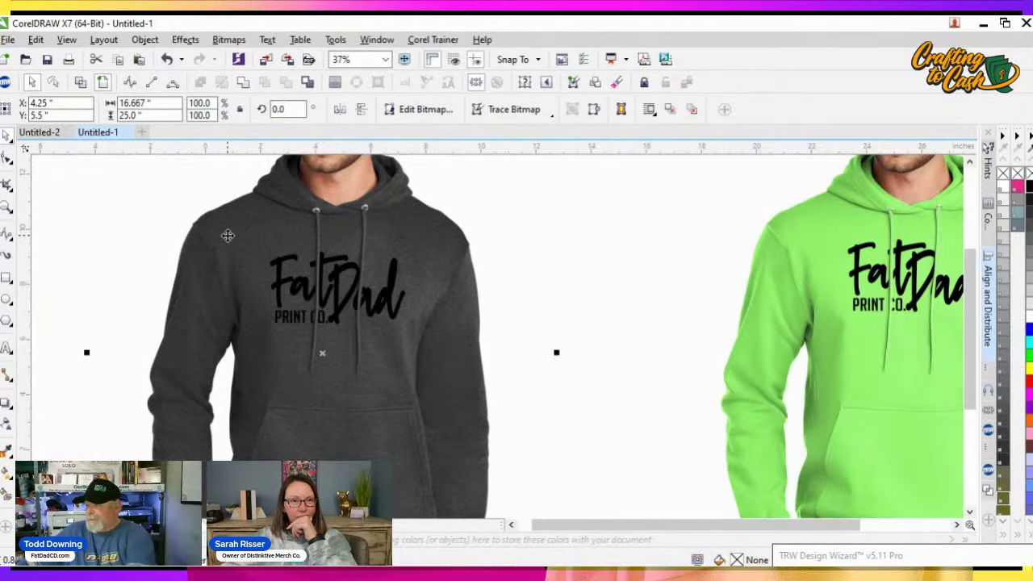
pyautogui.hotkey('shift', 'pagedown')
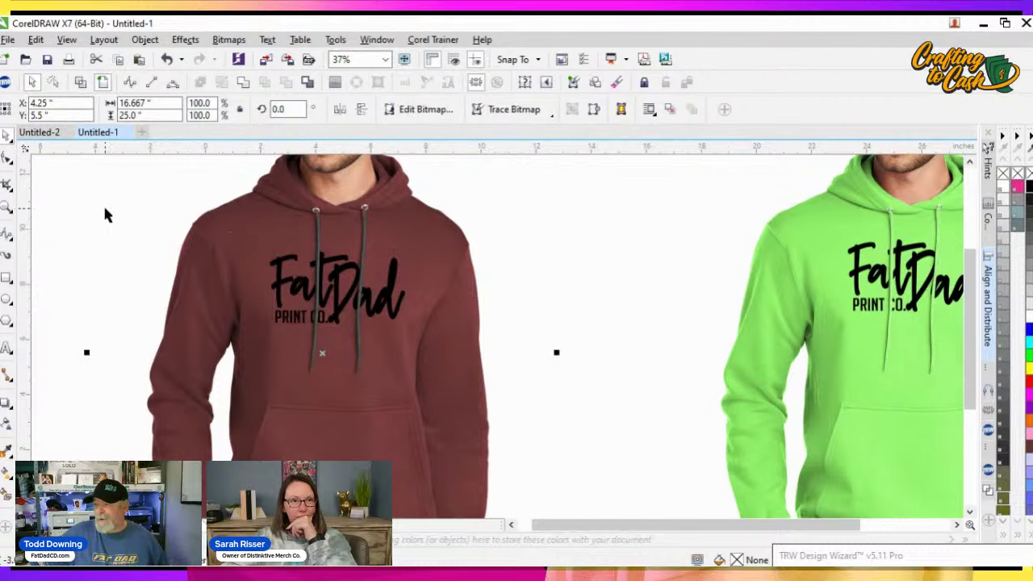
pyautogui.moveTo(270, 228); pyautogui.dragTo(266, 225)
pyautogui.hotkey('ctrl', 'z')
pyautogui.click(140, 210)
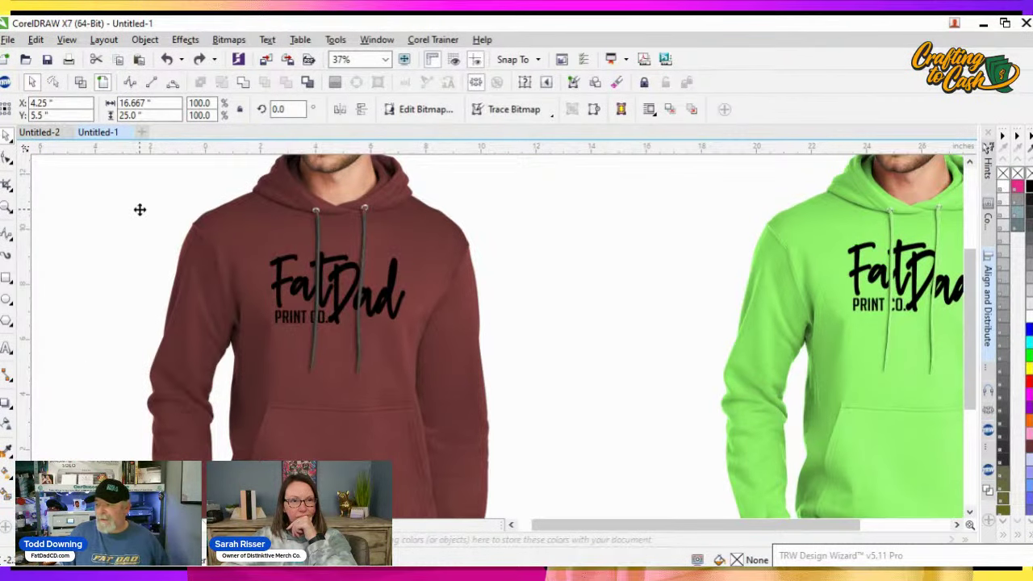
# Create a boundary curve around the gray drawstring bitmap lying over the maroon hoodie
pyautogui.scroll(2, 324, 224)
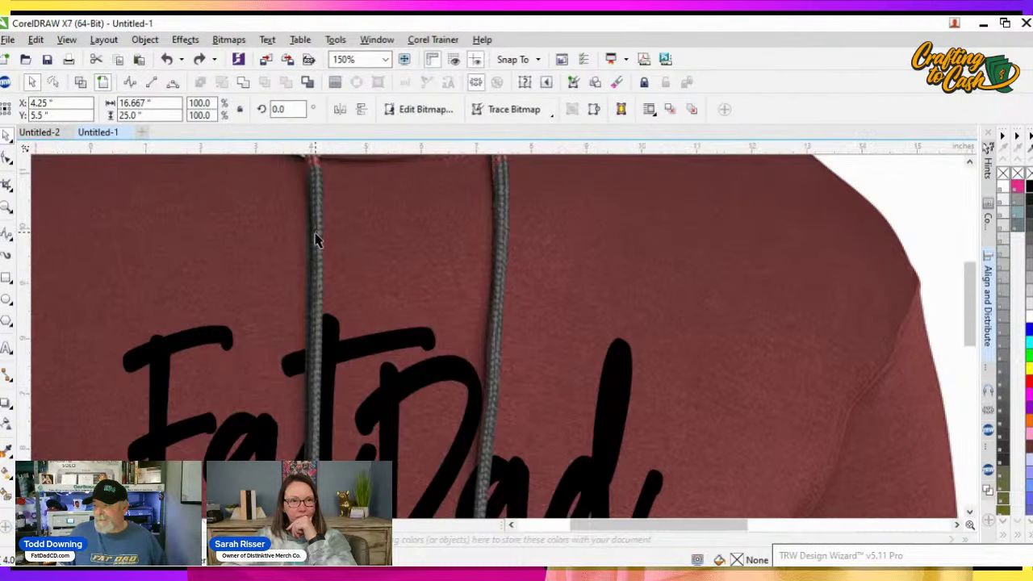
pyautogui.scroll(-2, 323, 232)
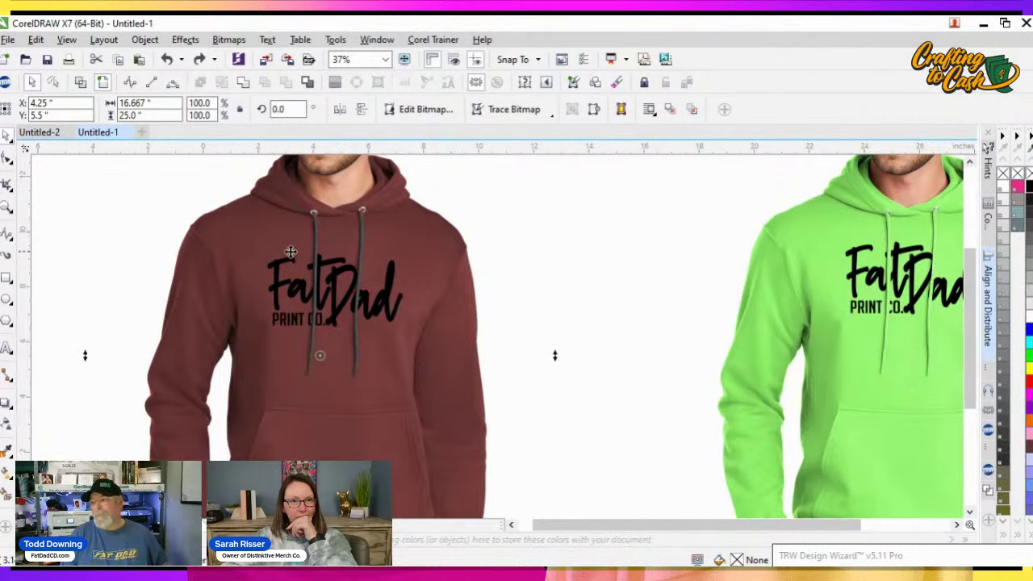
pyautogui.scroll(1, 291, 246)
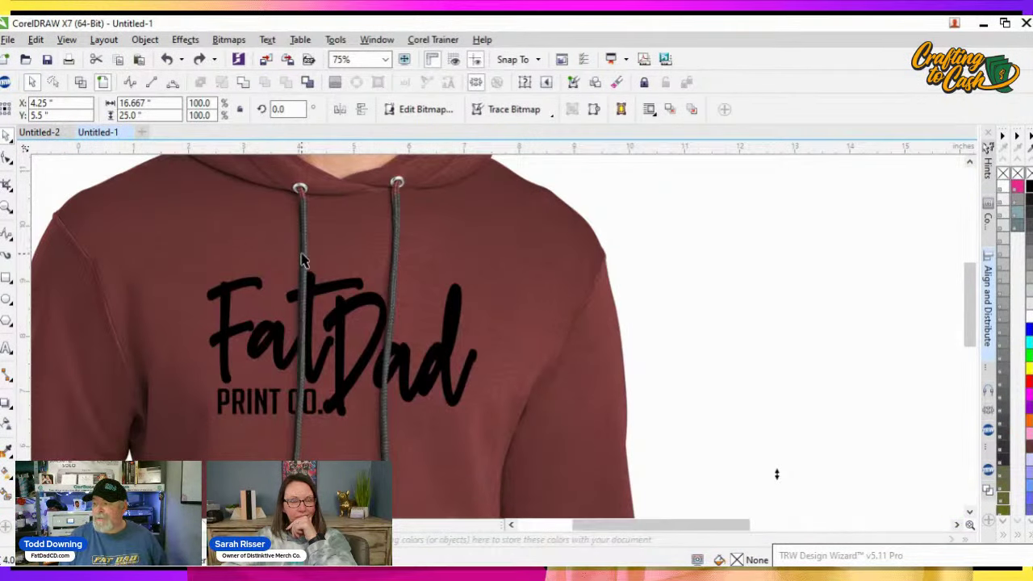
pyautogui.scroll(-1, 302, 258)
pyautogui.scroll(1, 291, 251)
pyautogui.scroll(-1, 668, 224)
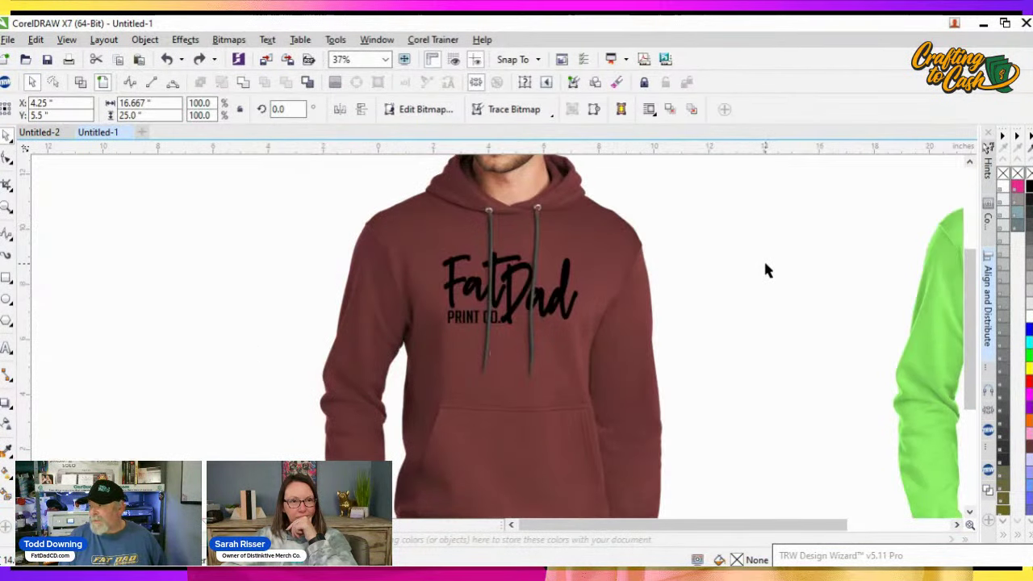
pyautogui.click(764, 259)
pyautogui.scroll(1, 556, 208)
pyautogui.click(429, 253)
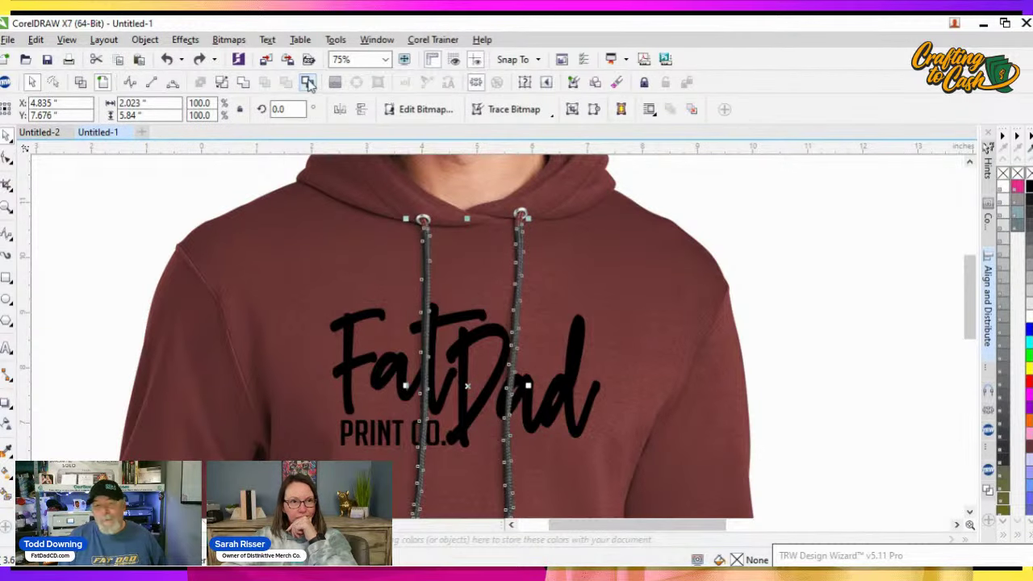
pyautogui.click(307, 83)
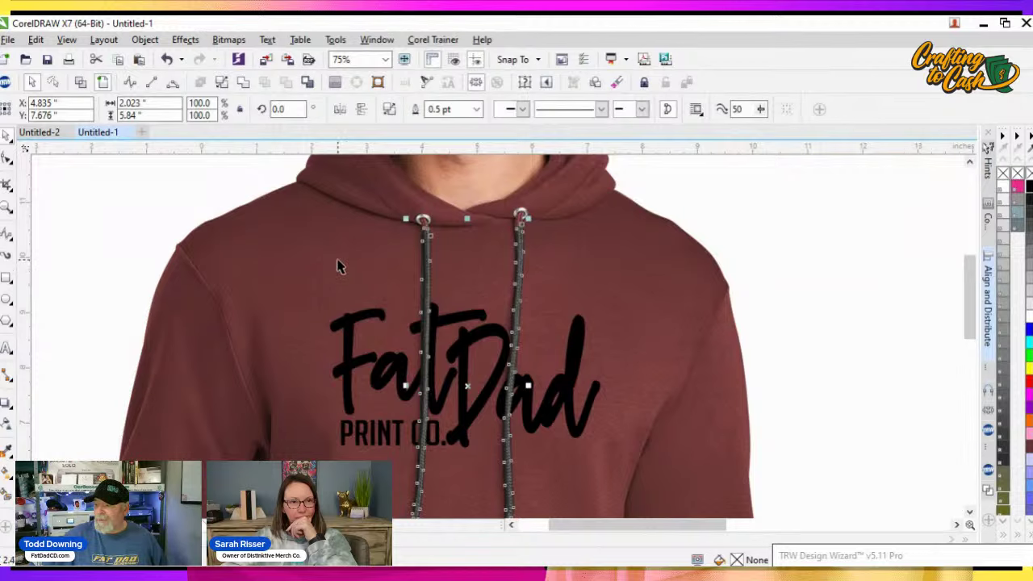
# Intersect the drawstring boundary curve with the maroon hoodie image to create a bitmap copy of the maroon drawstrings
pyautogui.click(338, 261)
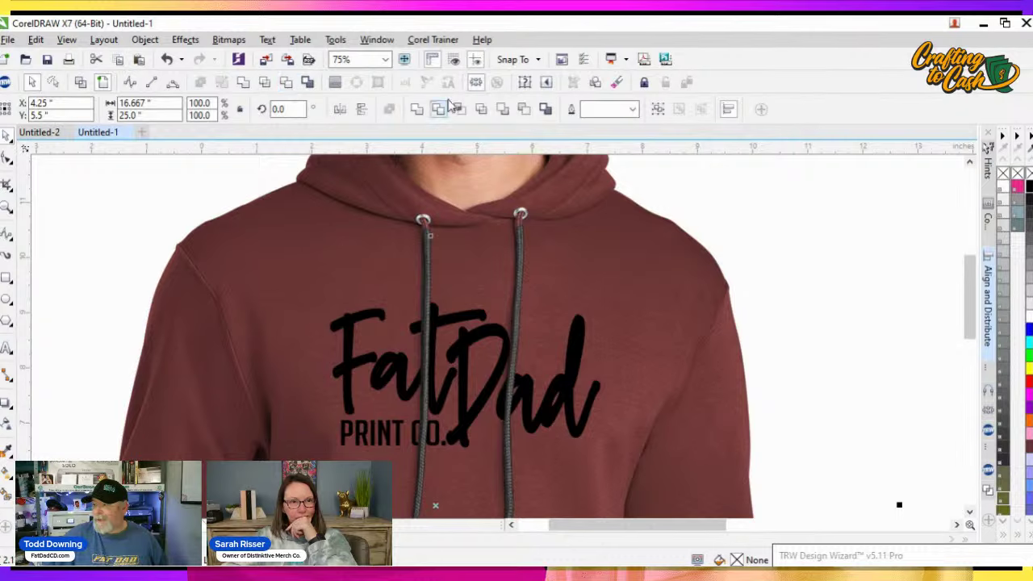
pyautogui.click(459, 110)
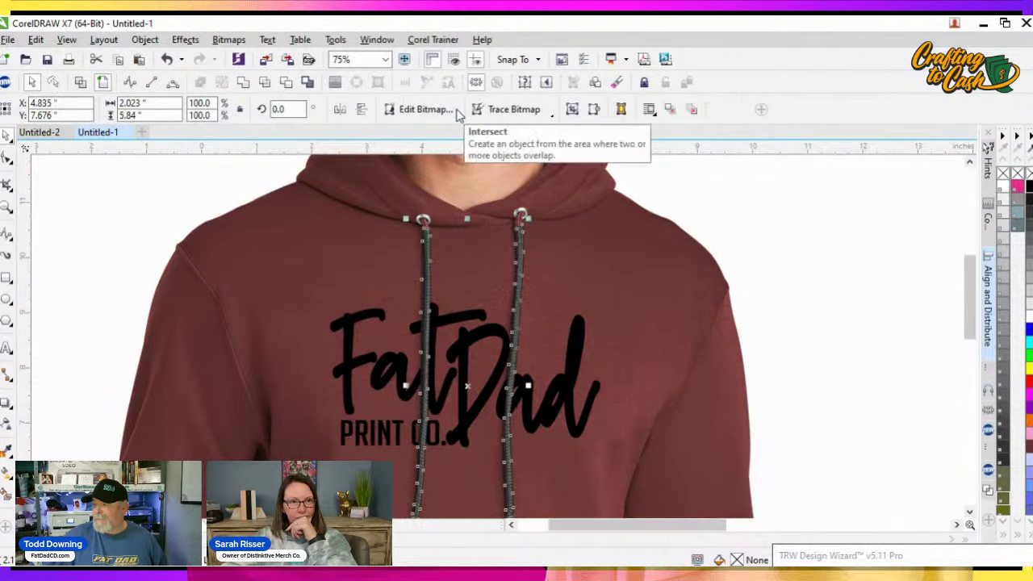
pyautogui.click(362, 244)
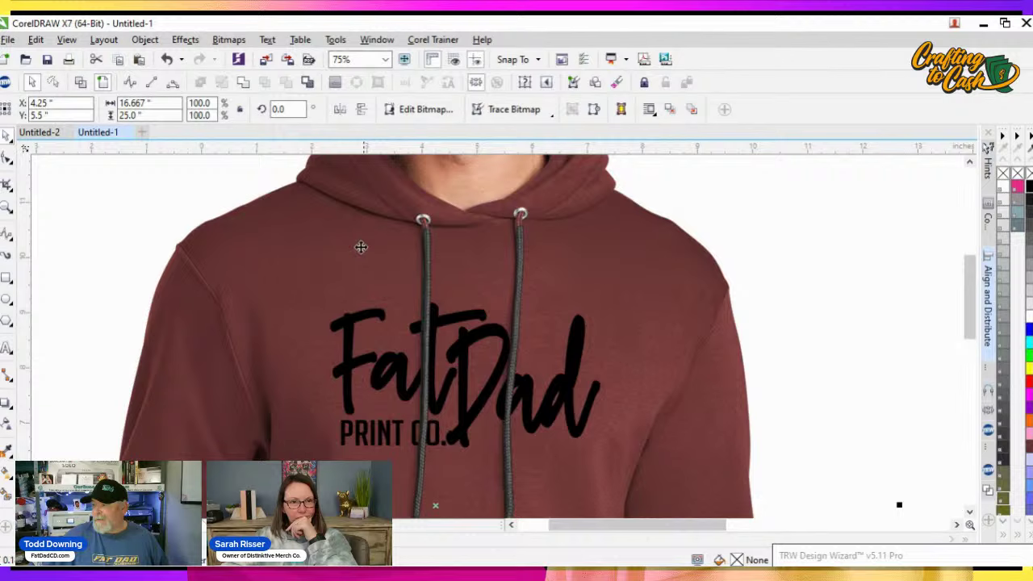
# Delete the drawstring boundary curve and the gray drawstring bitmap lying over the maroon drawstrings
pyautogui.click(427, 248)
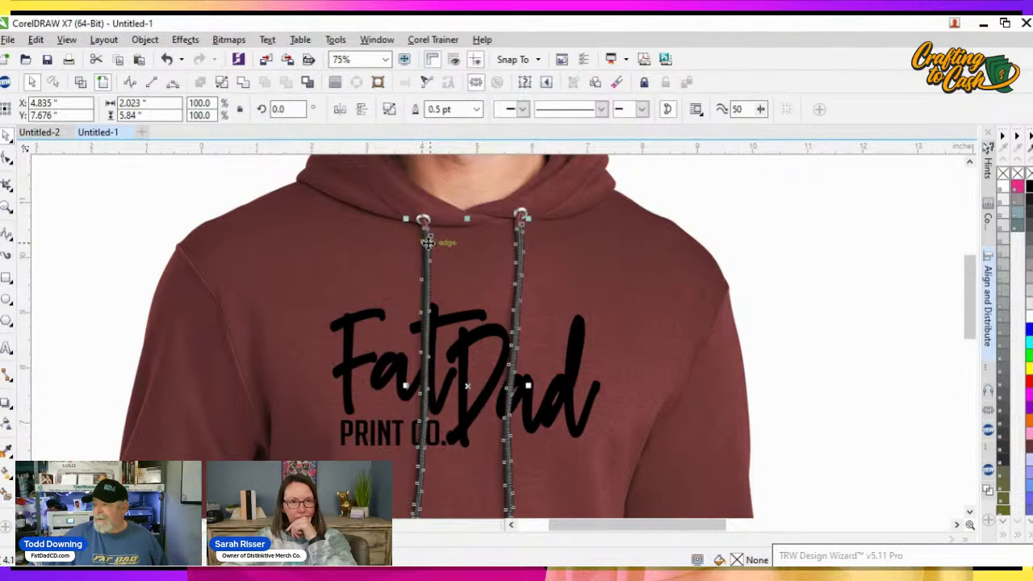
pyautogui.scroll(2, 430, 262)
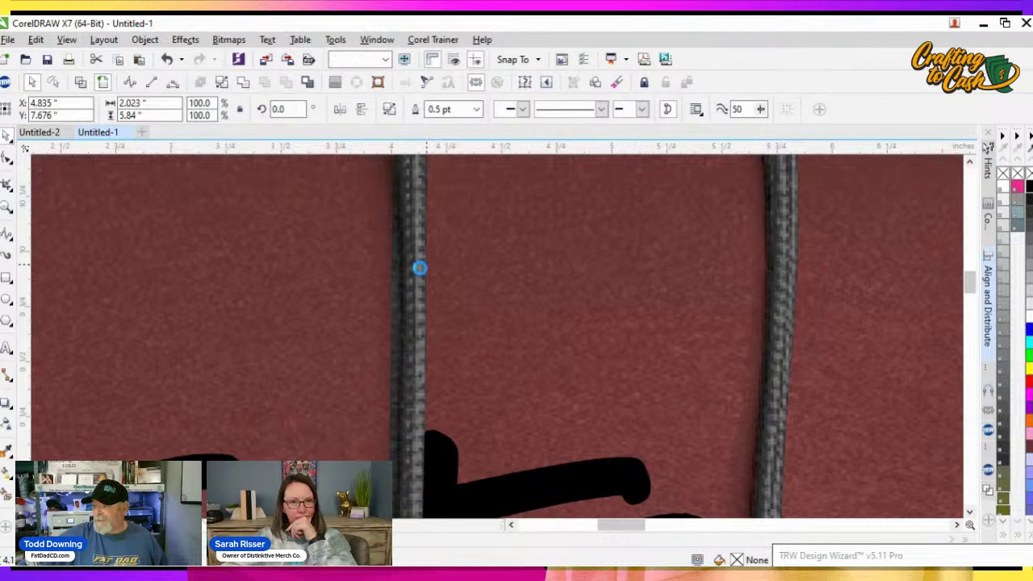
pyautogui.press('Escape')
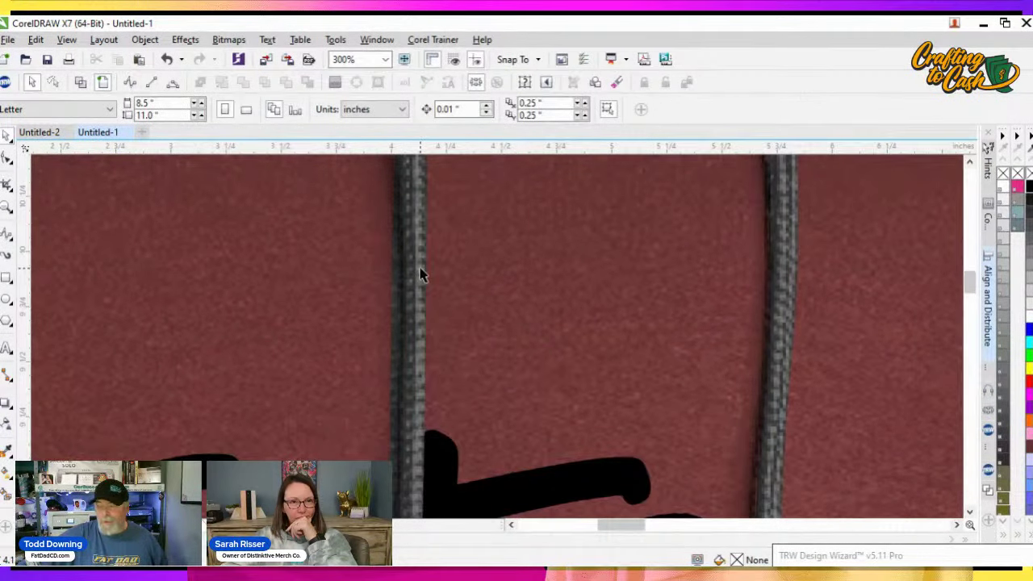
pyautogui.click(415, 260)
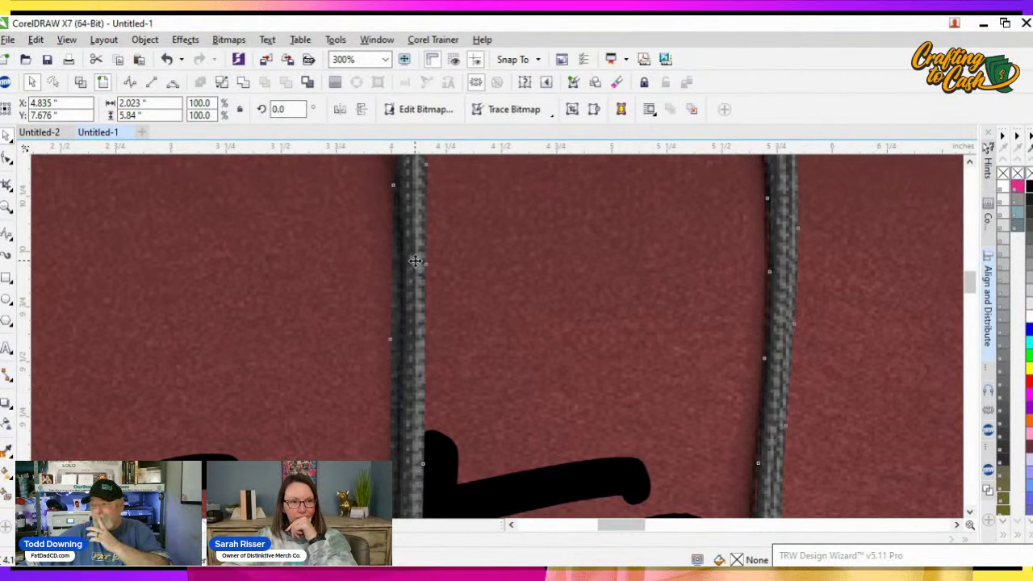
pyautogui.press('Delete')
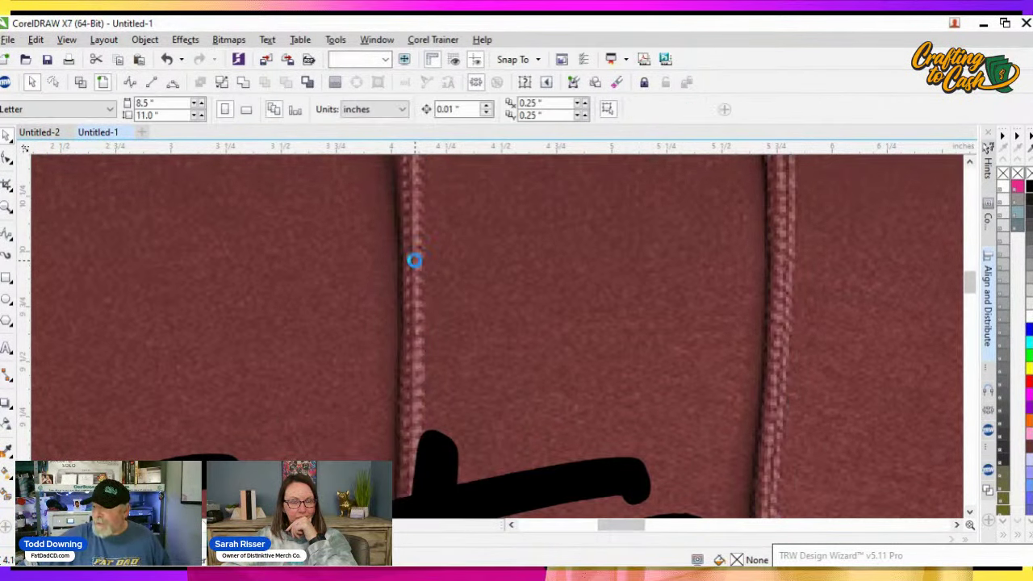
# Bring the maroon drawstring bitmap in front of the FatDad logo
pyautogui.click(414, 260)
pyautogui.scroll(-3, 415, 260)
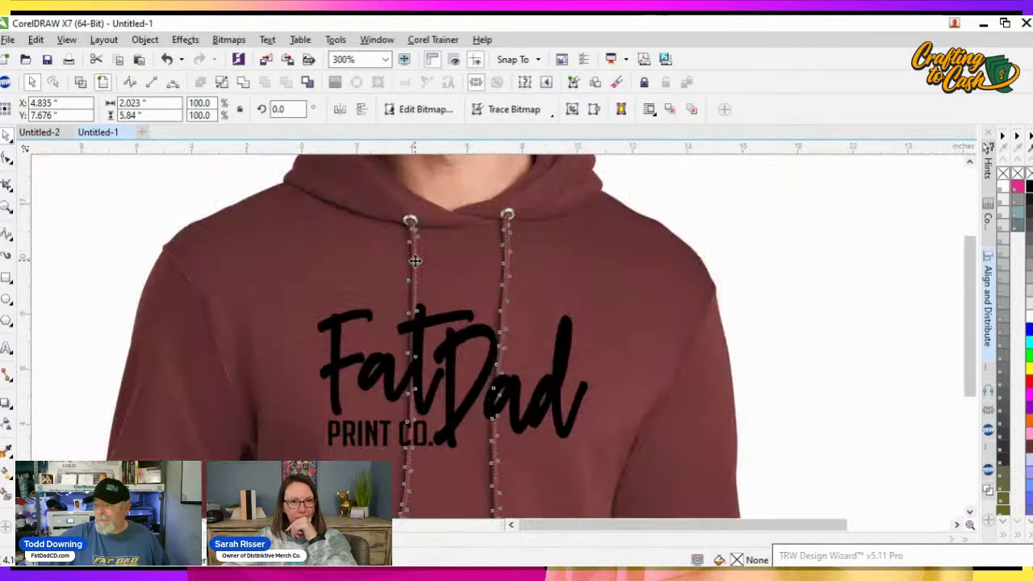
pyautogui.scroll(2, 415, 261)
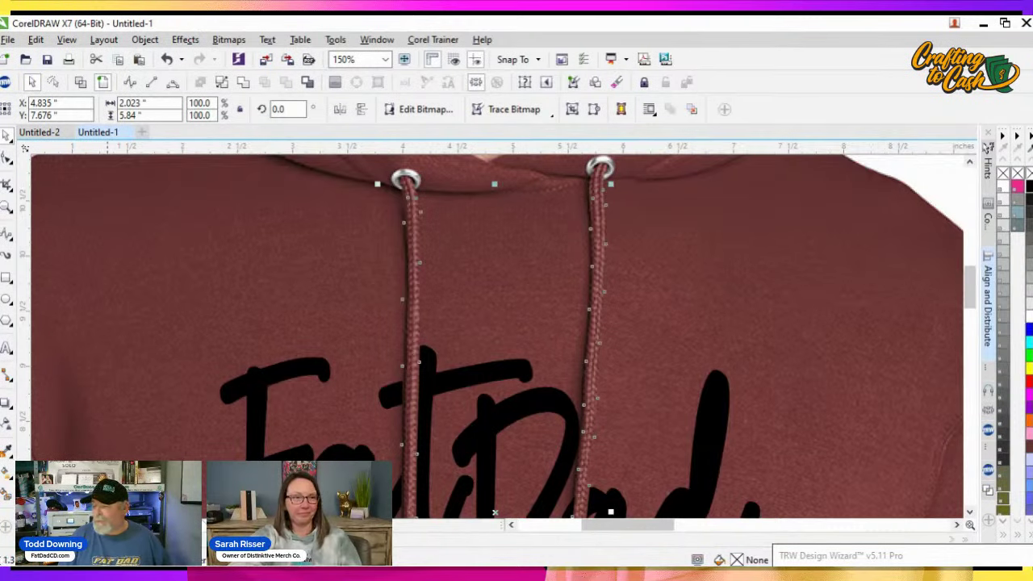
pyautogui.scroll(-5, 376, 334)
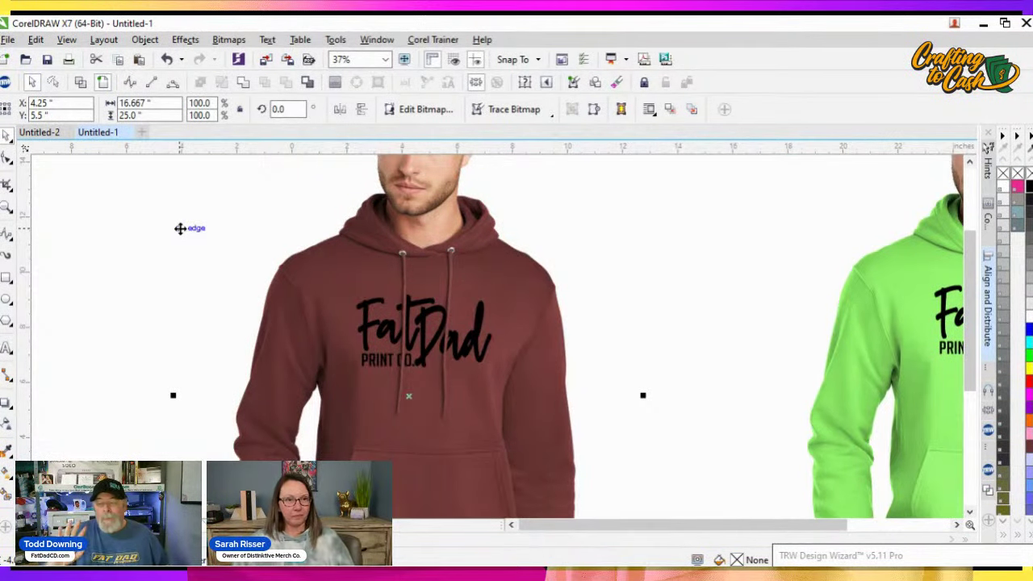
# Check the maroon drawstring bitmap over the logo, and select the maroon hoodie image behind it
pyautogui.scroll(2, 459, 283)
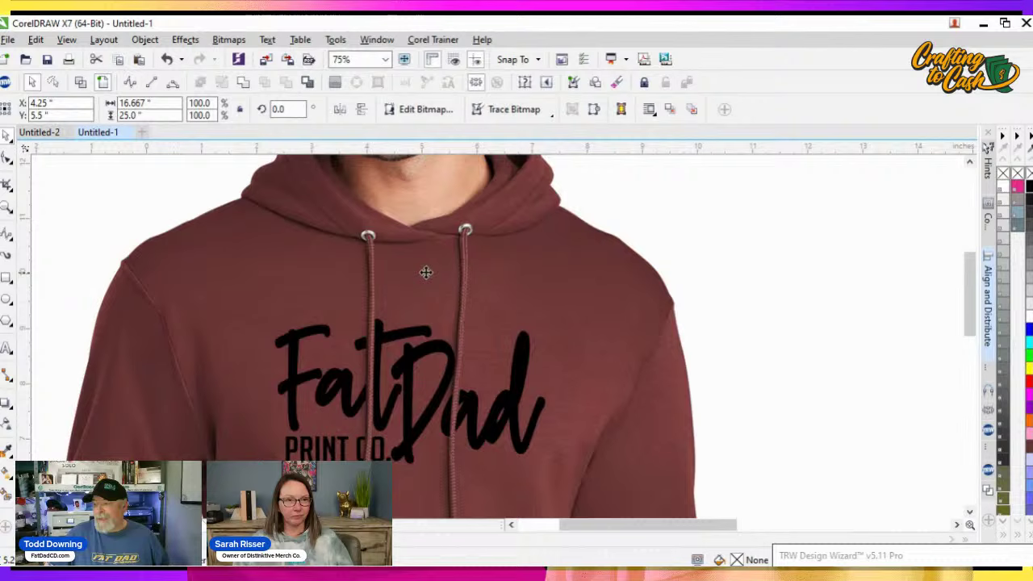
pyautogui.click(371, 288)
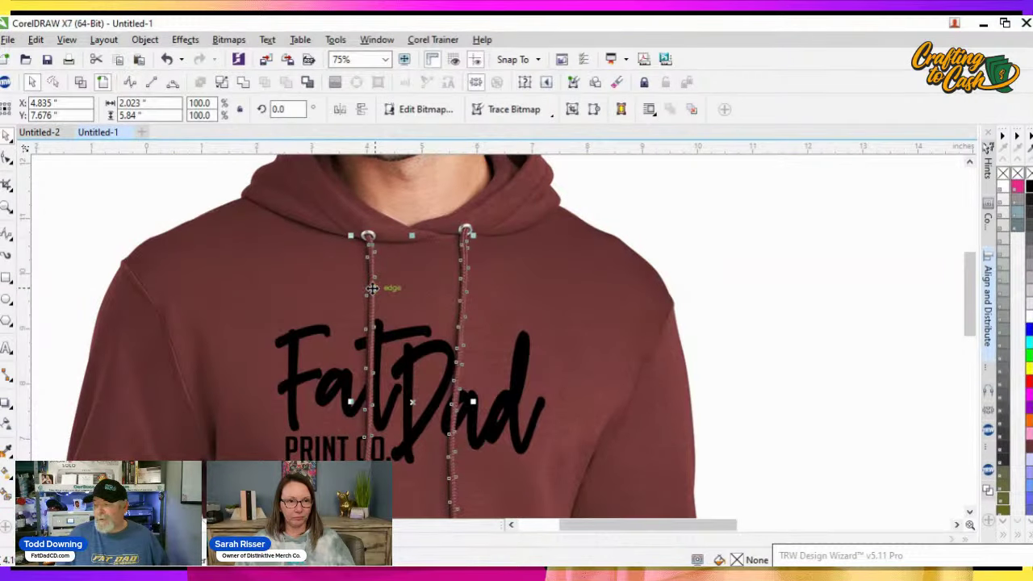
pyautogui.scroll(-2, 372, 288)
pyautogui.click(276, 275)
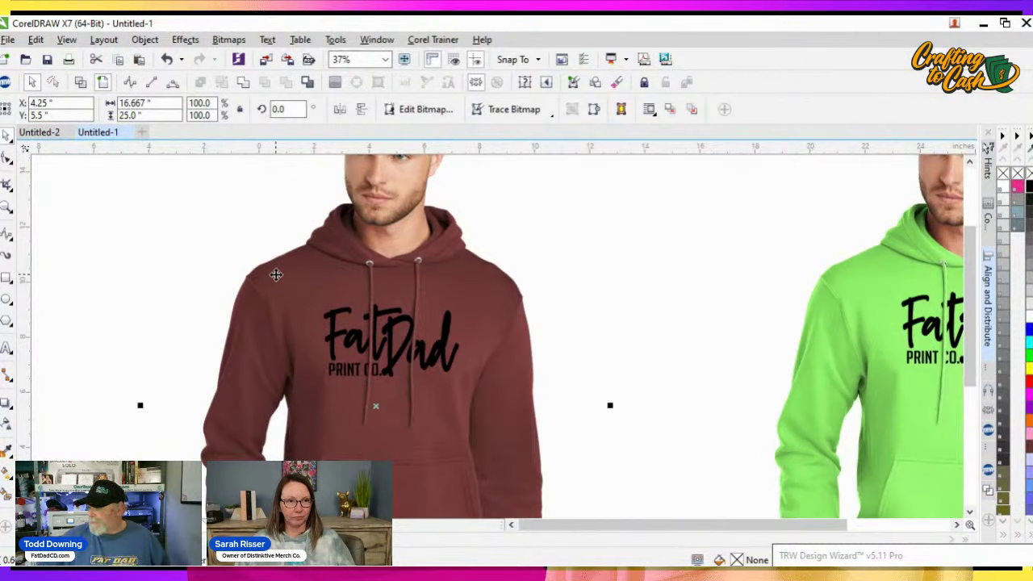